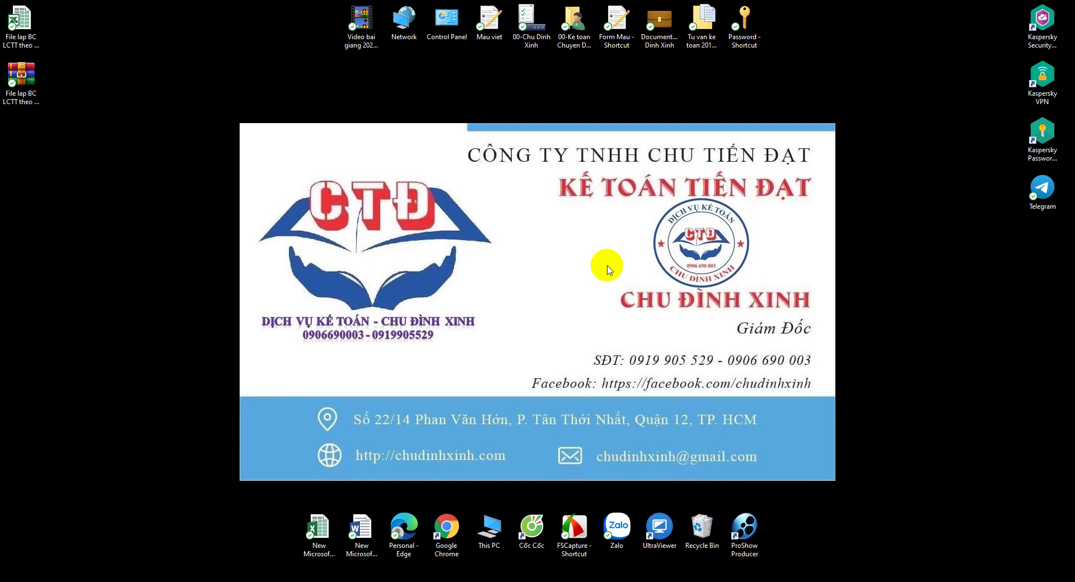
# Open the workbook 'File lap BC LCTT theo pp gian tiep (Lxthien)' from the desktop
pyautogui.moveTo(57, 46); pyautogui.dragTo(23, 21)
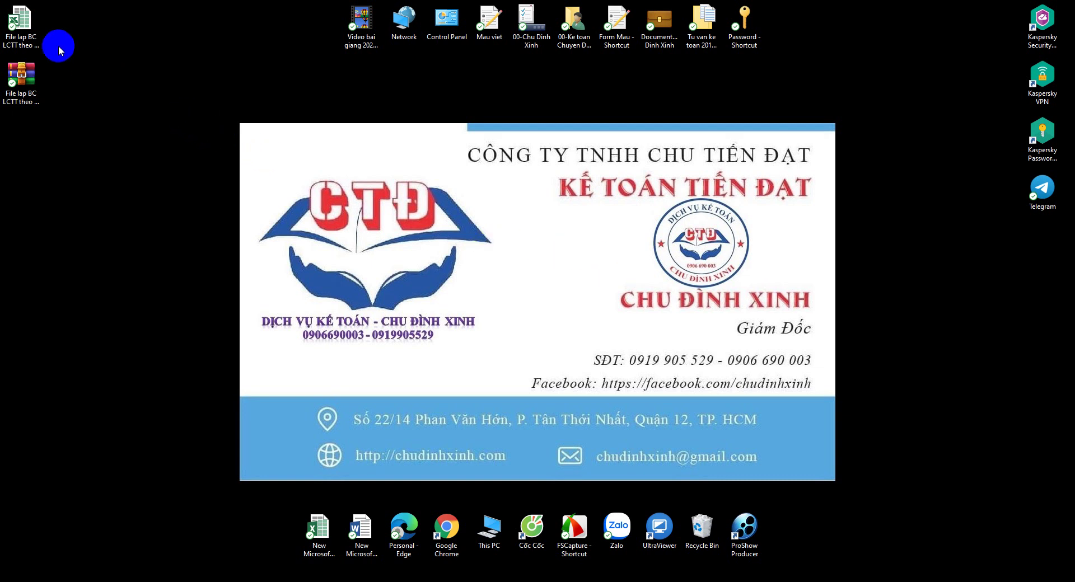
pyautogui.doubleClick(22, 22)
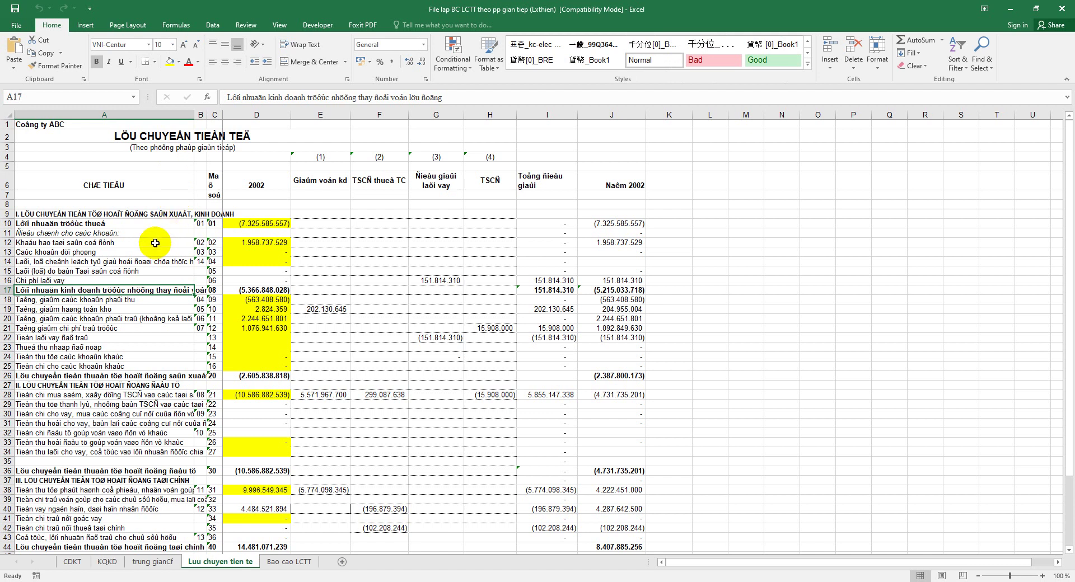
# Check the garbled text in A11, then switch to the CDKT sheet and scroll to its top
pyautogui.click(100, 233)
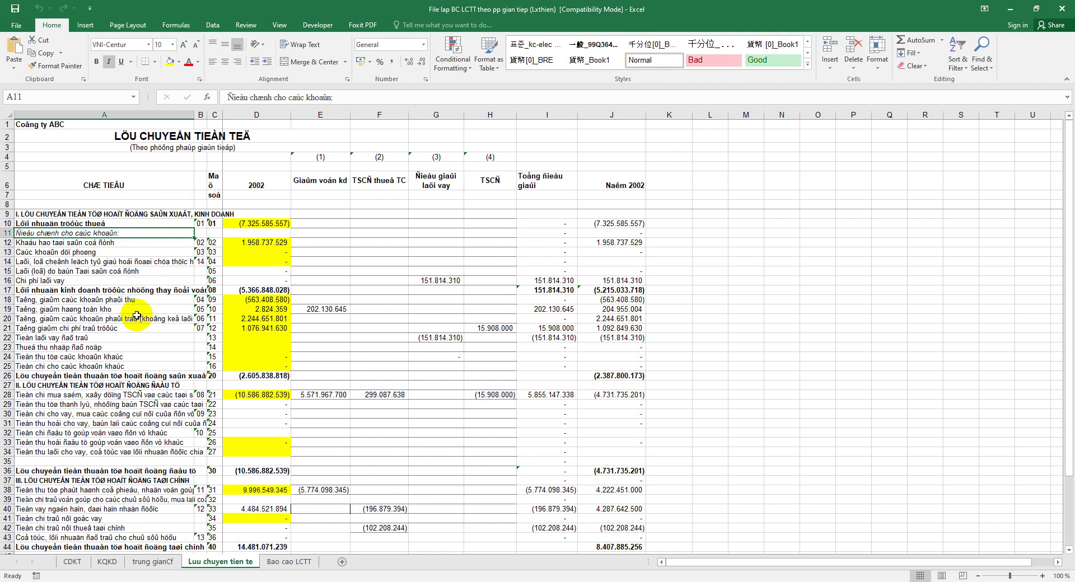
pyautogui.click(72, 562)
pyautogui.scroll(5, 173, 426)
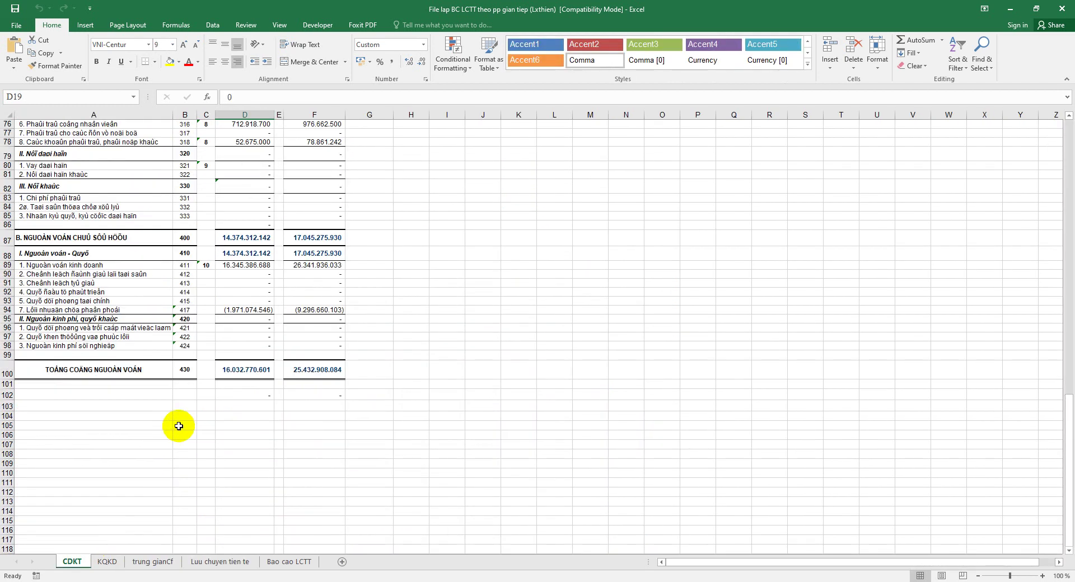
pyautogui.scroll(5, 173, 426)
pyautogui.click(125, 277)
pyautogui.scroll(4, 122, 317)
pyautogui.scroll(1, 155, 373)
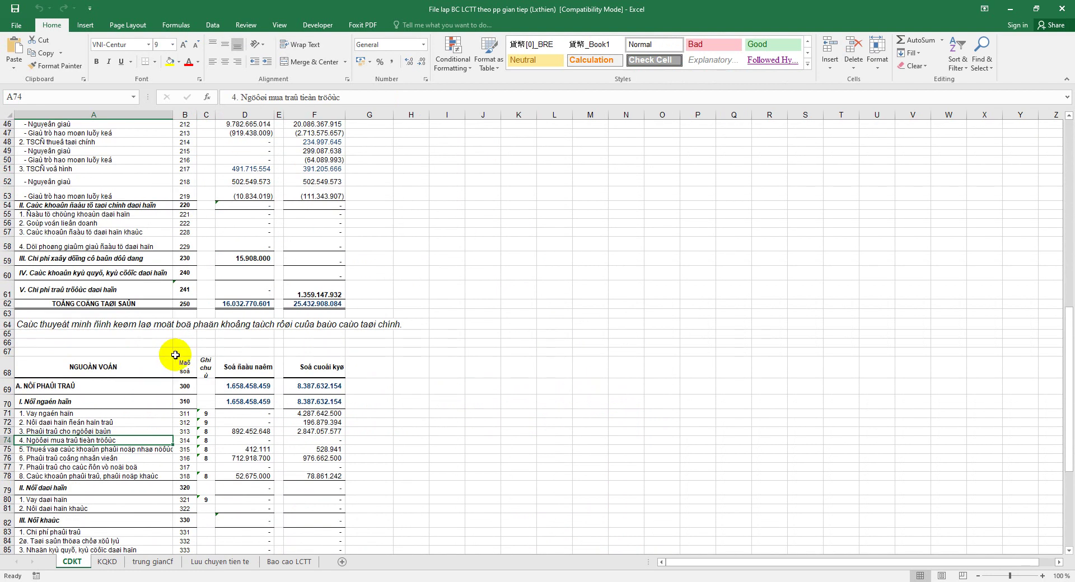
pyautogui.scroll(4, 216, 397)
pyautogui.scroll(10, 217, 396)
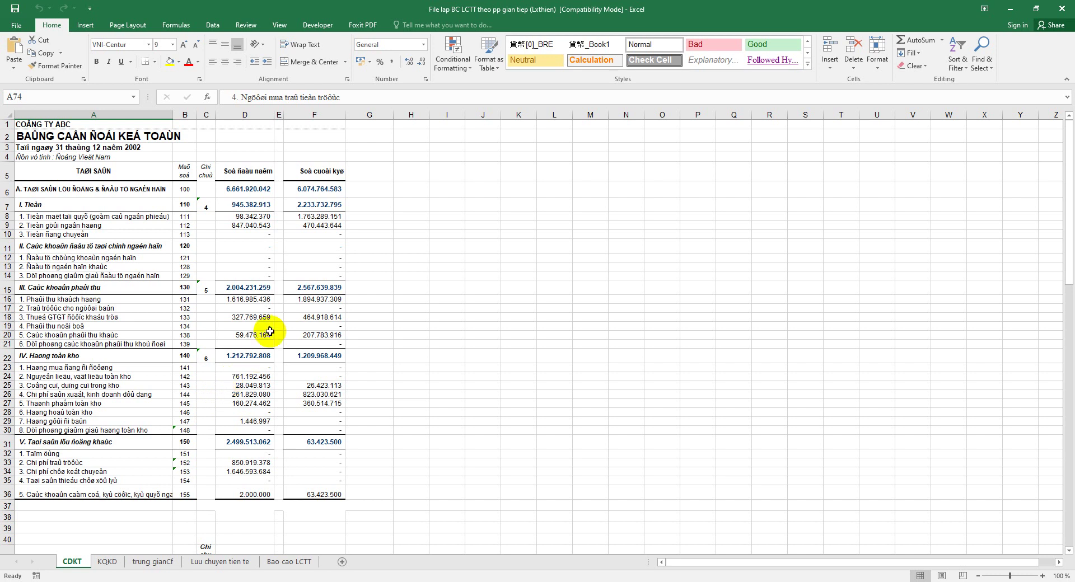
# Inspect cells D9, F9, A9 and the title in A2 on the CDKT sheet
pyautogui.click(255, 225)
pyautogui.click(305, 226)
pyautogui.click(144, 225)
pyautogui.click(120, 137)
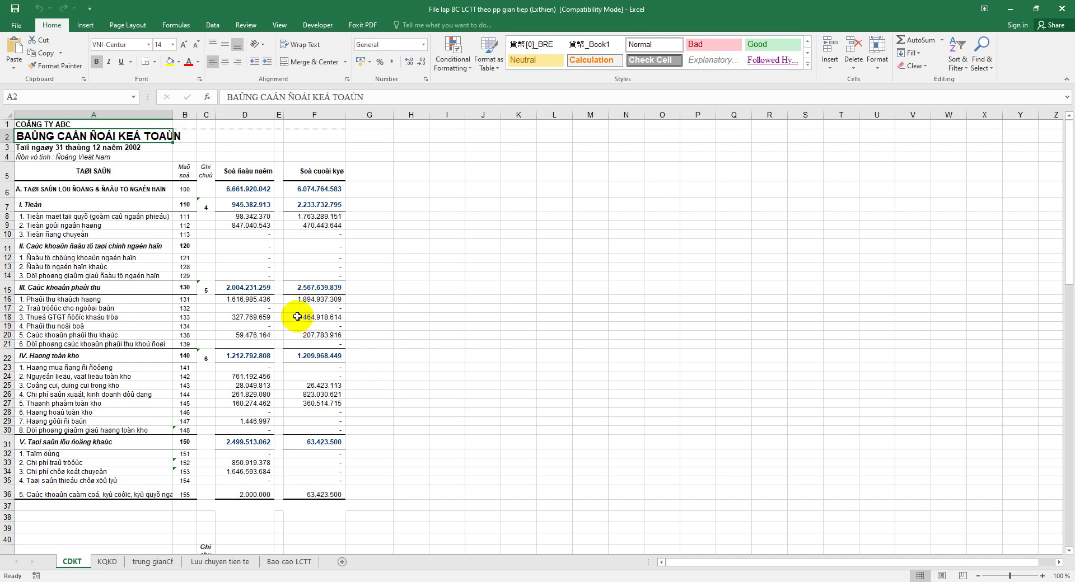
# Apply the Times New Roman font to the entire CDKT sheet
pyautogui.moveTo(62, 124); pyautogui.dragTo(84, 492)
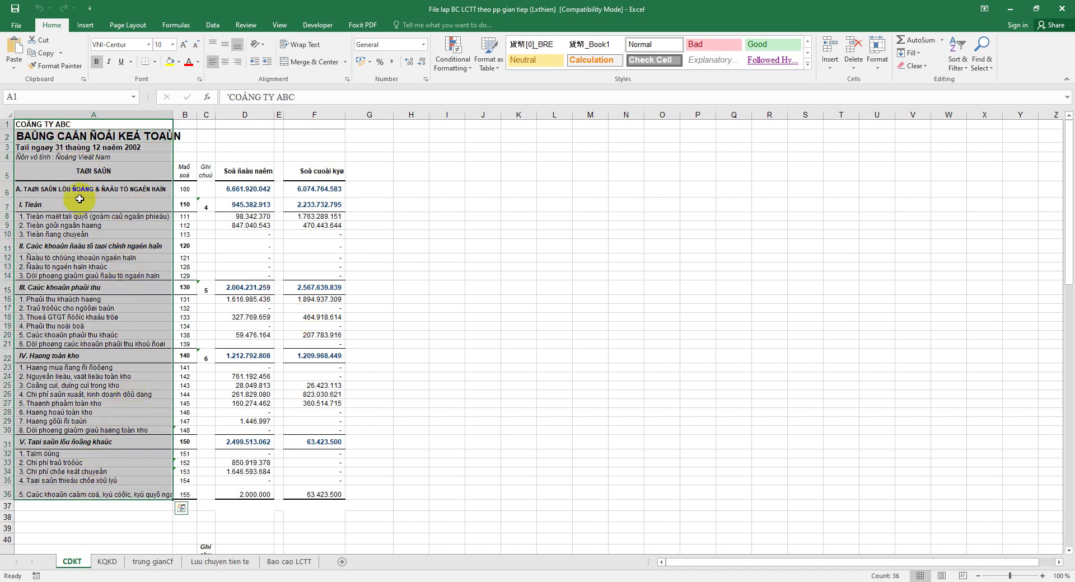
pyautogui.click(9, 115)
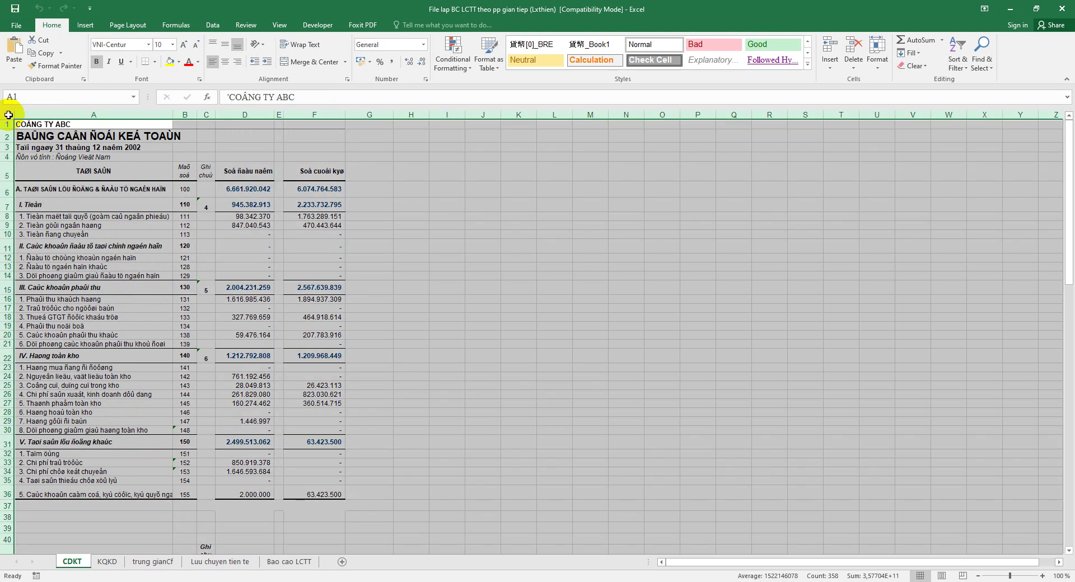
pyautogui.click(151, 46)
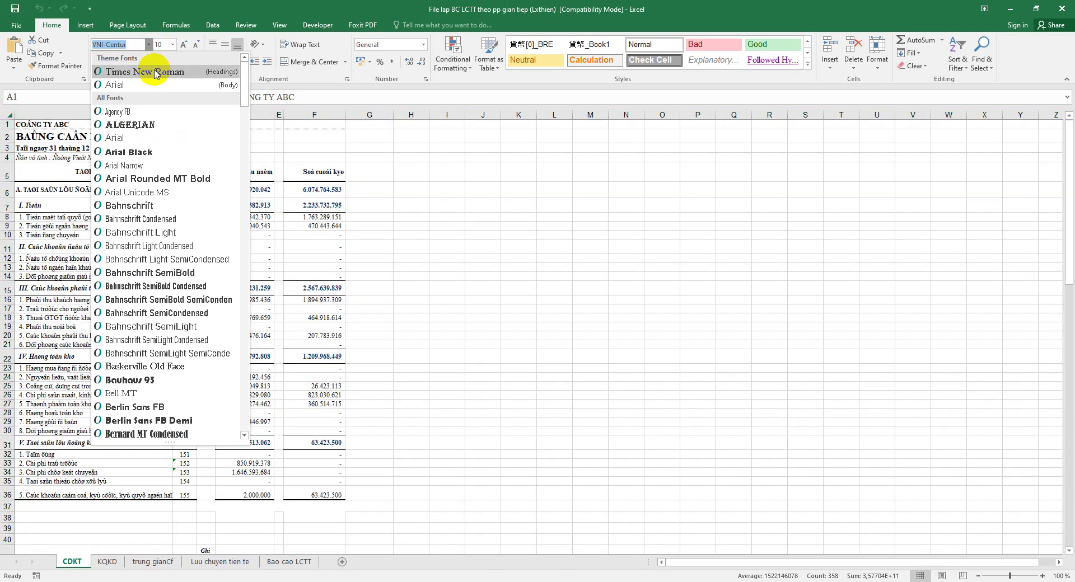
pyautogui.click(155, 73)
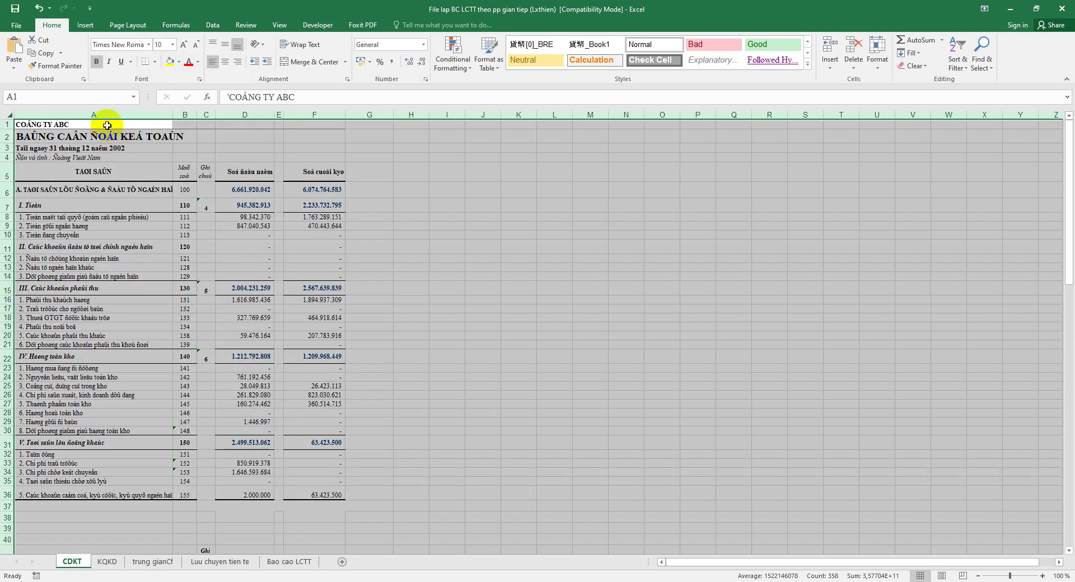
# Copy the column A labels in A1:A36 to the clipboard
pyautogui.moveTo(107, 124); pyautogui.dragTo(103, 484)
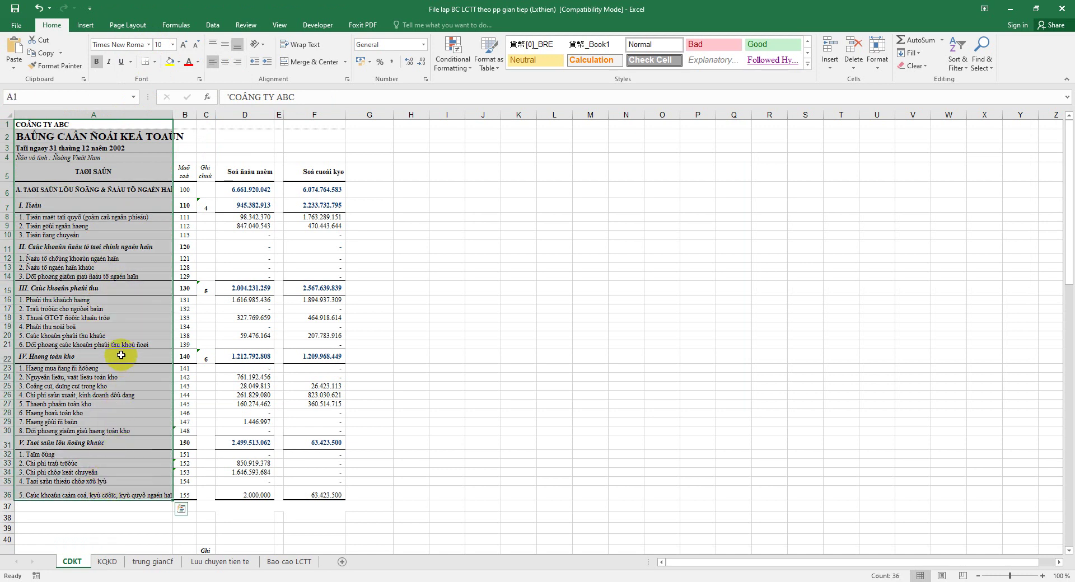
pyautogui.rightClick(118, 258)
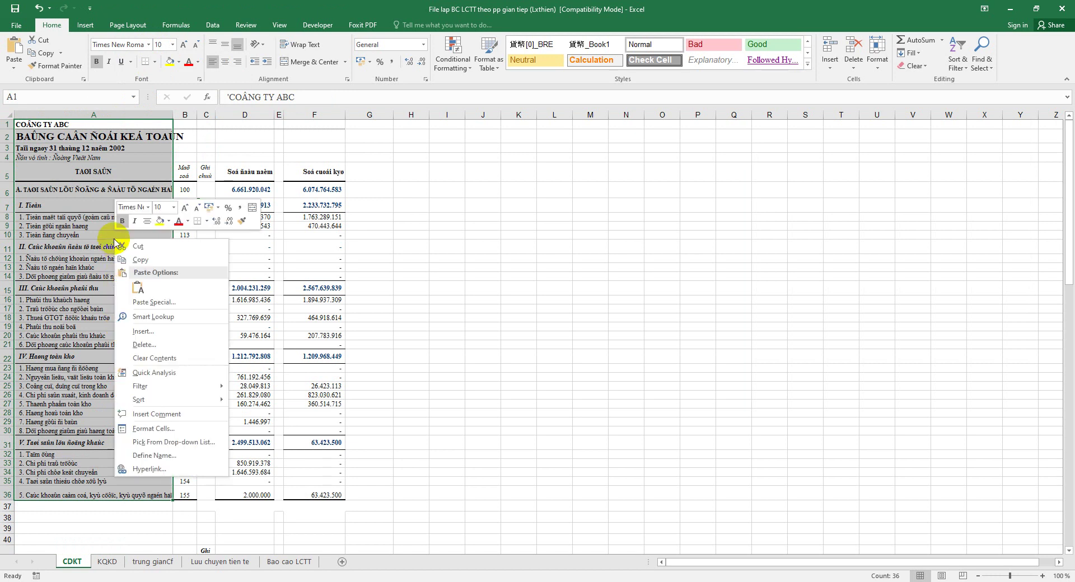
pyautogui.click(136, 258)
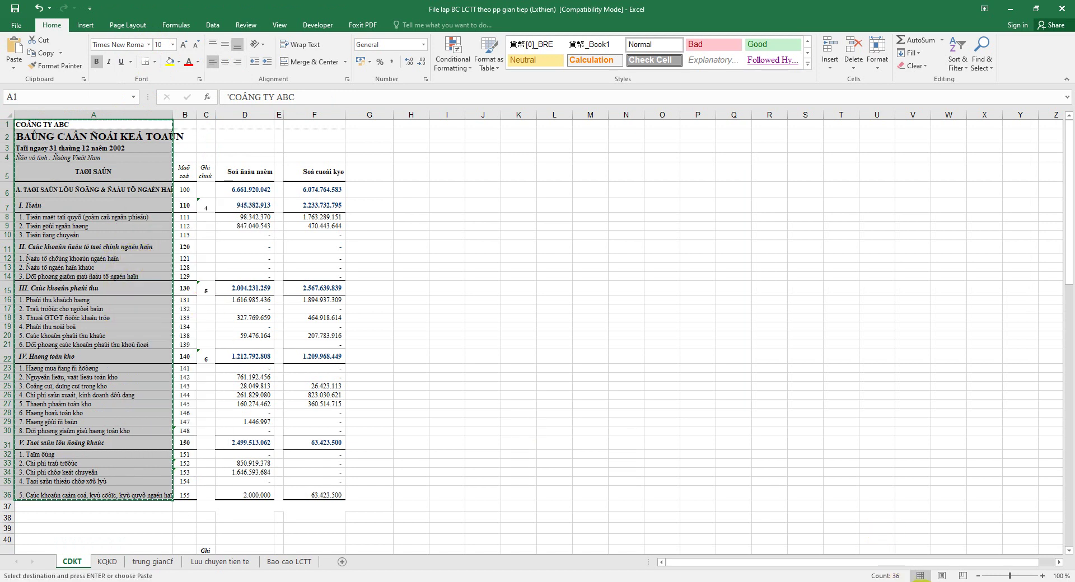
pyautogui.click(923, 581)
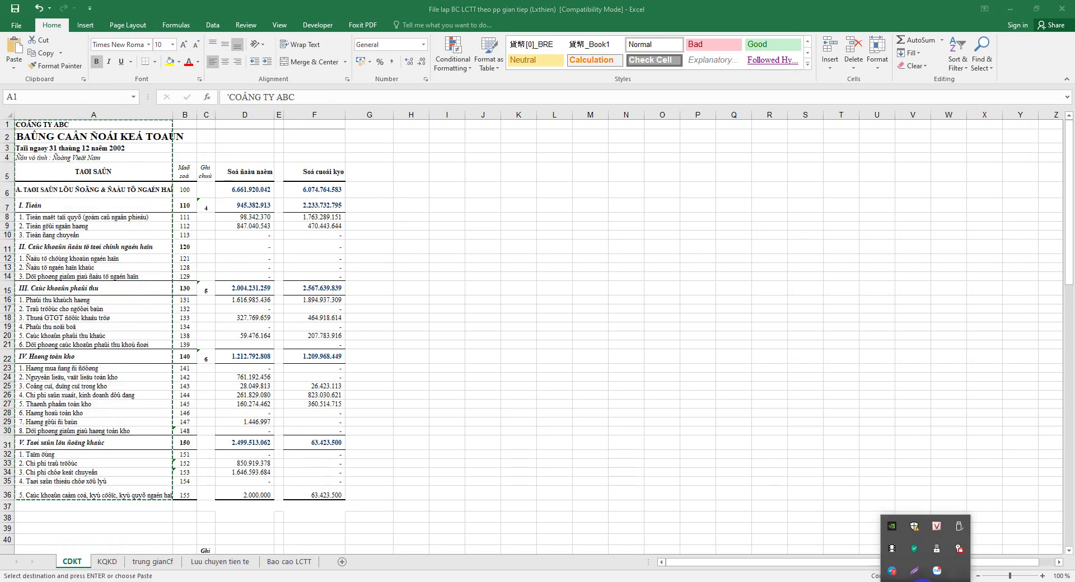
# Convert the clipboard text from VNI Windows to Unicode in UniKey Toolkit, then close the toolkit
pyautogui.rightClick(938, 531)
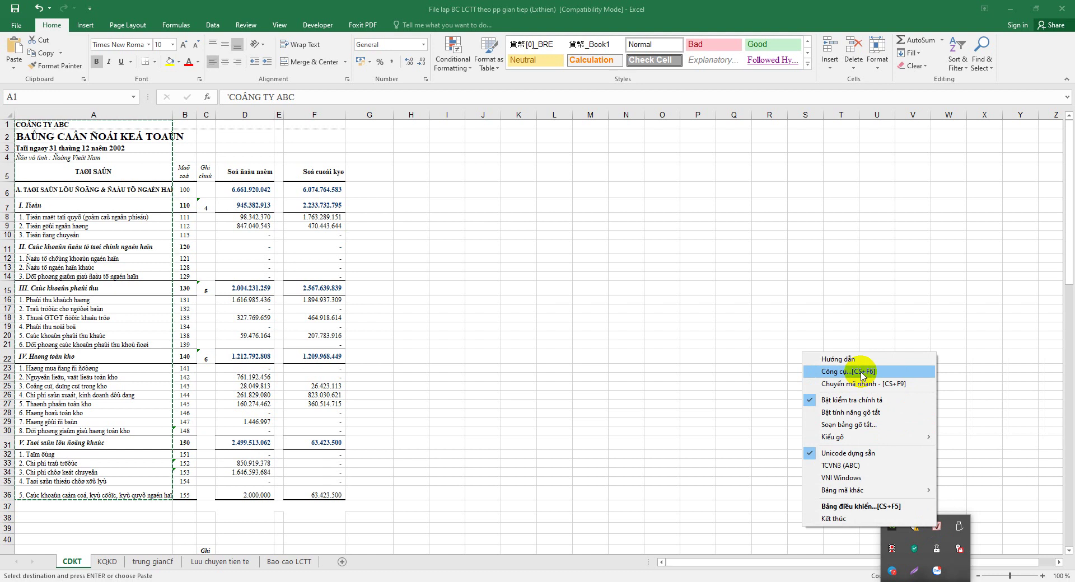
pyautogui.click(862, 373)
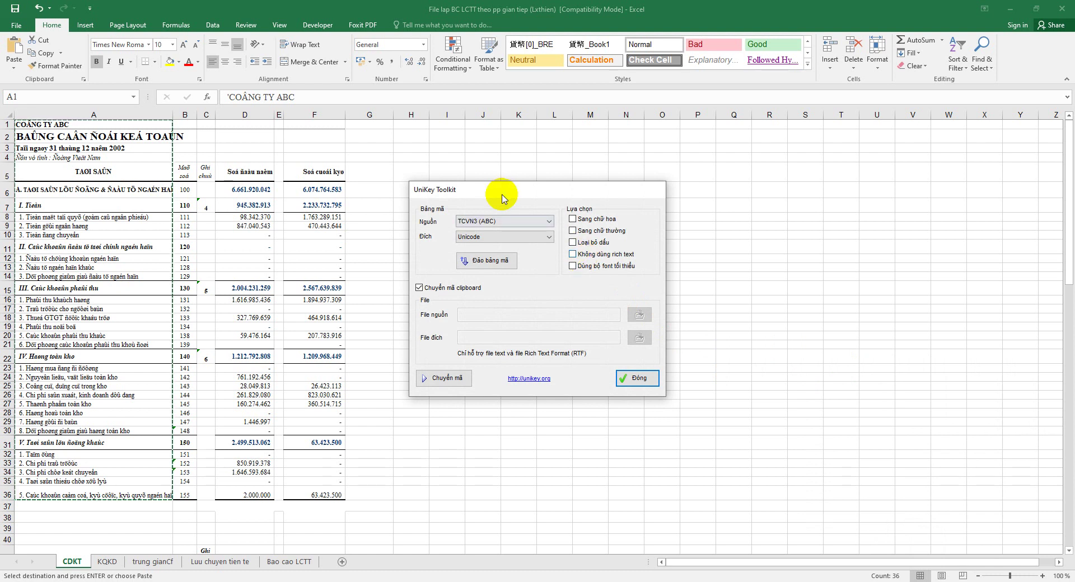
pyautogui.click(501, 224)
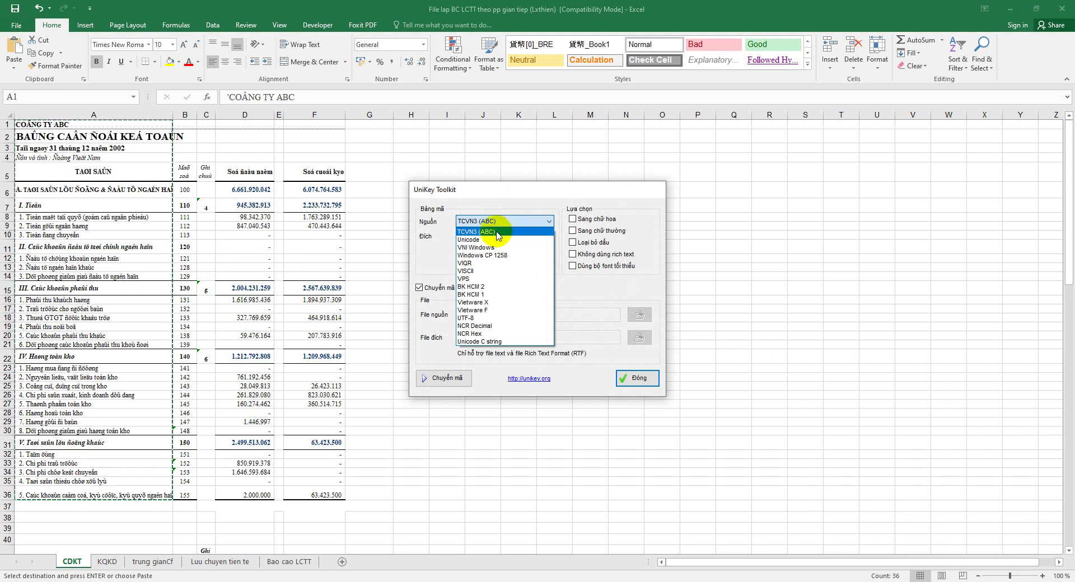
pyautogui.click(499, 232)
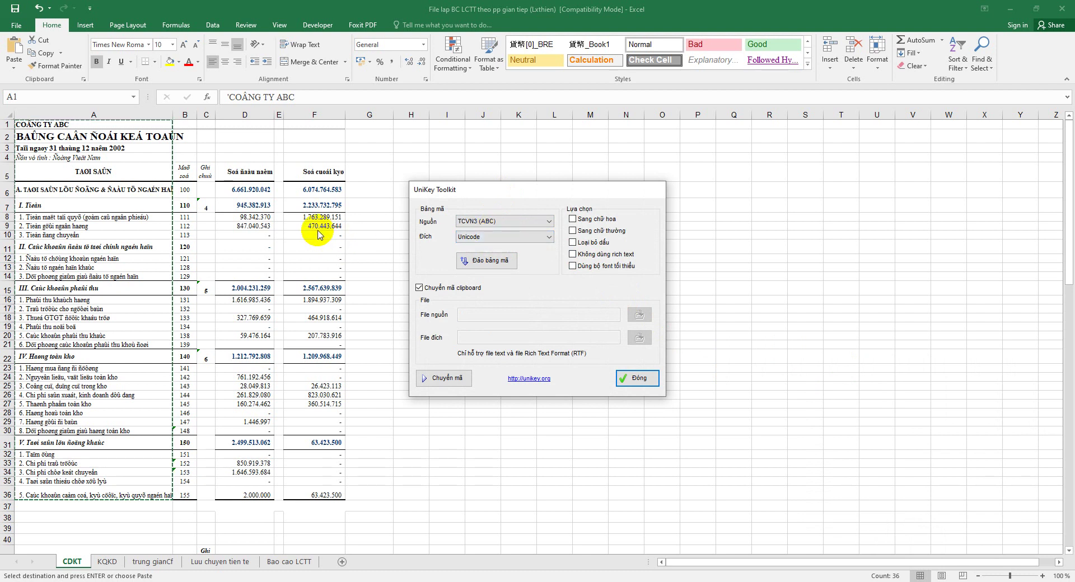
pyautogui.click(487, 222)
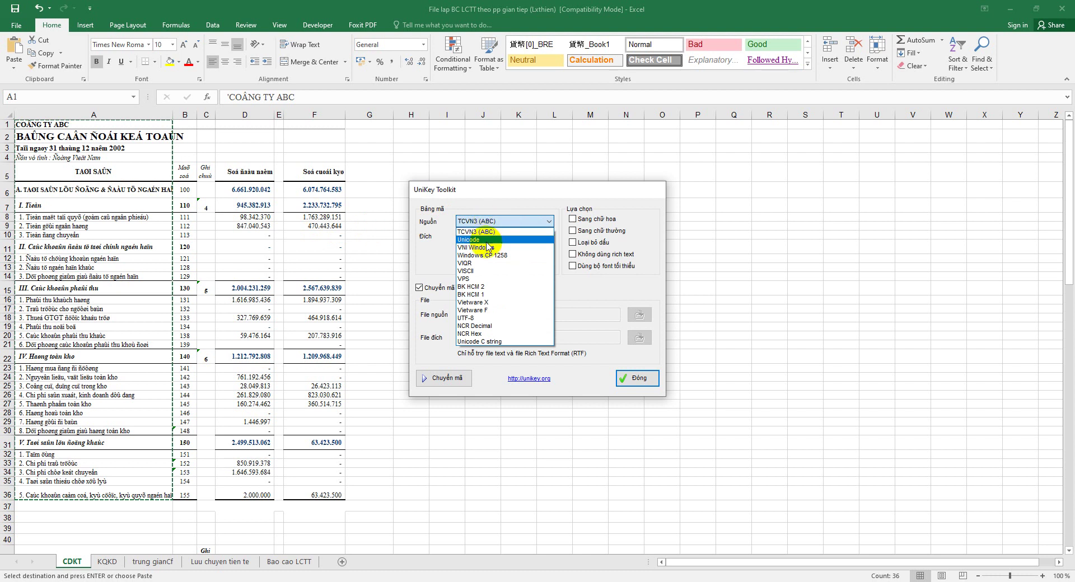
pyautogui.click(486, 247)
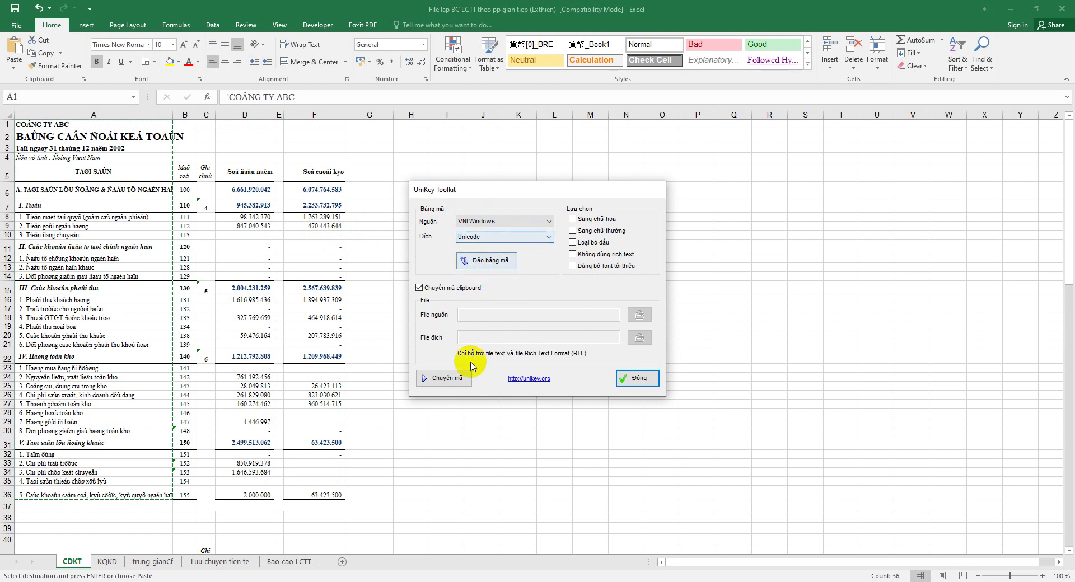
pyautogui.click(454, 381)
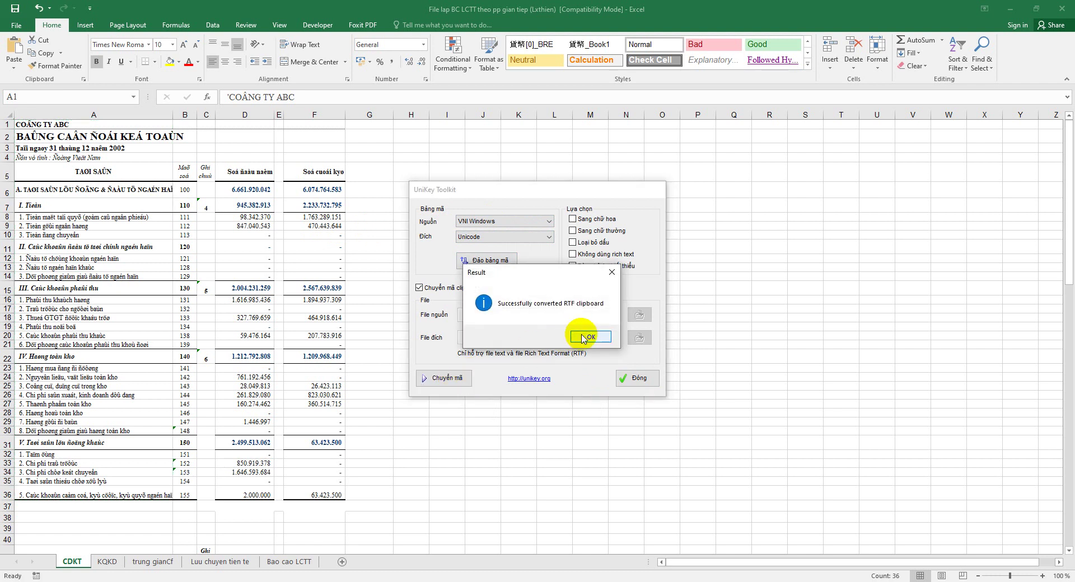
pyautogui.click(582, 337)
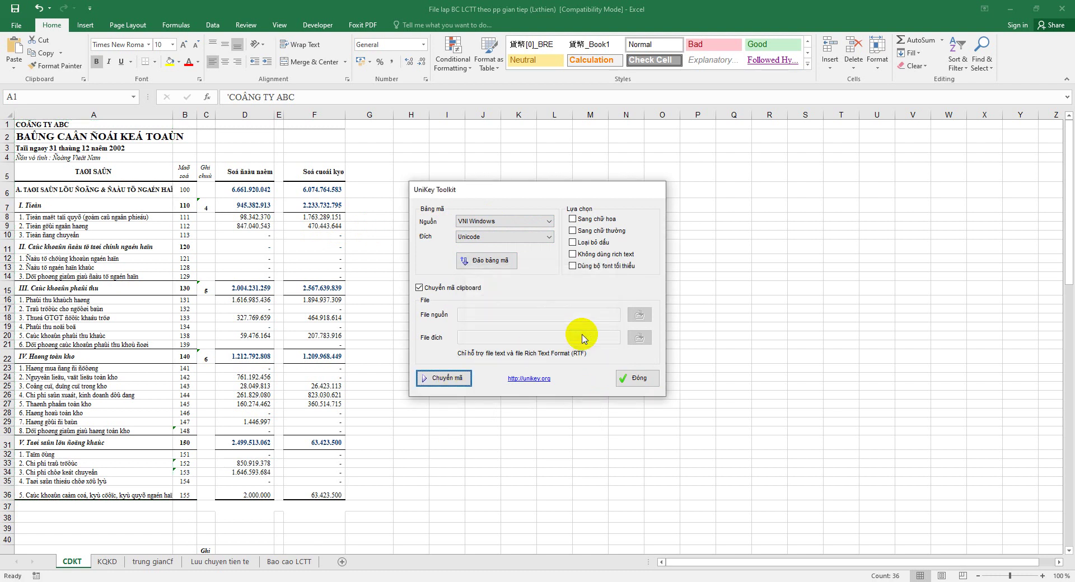
pyautogui.click(637, 379)
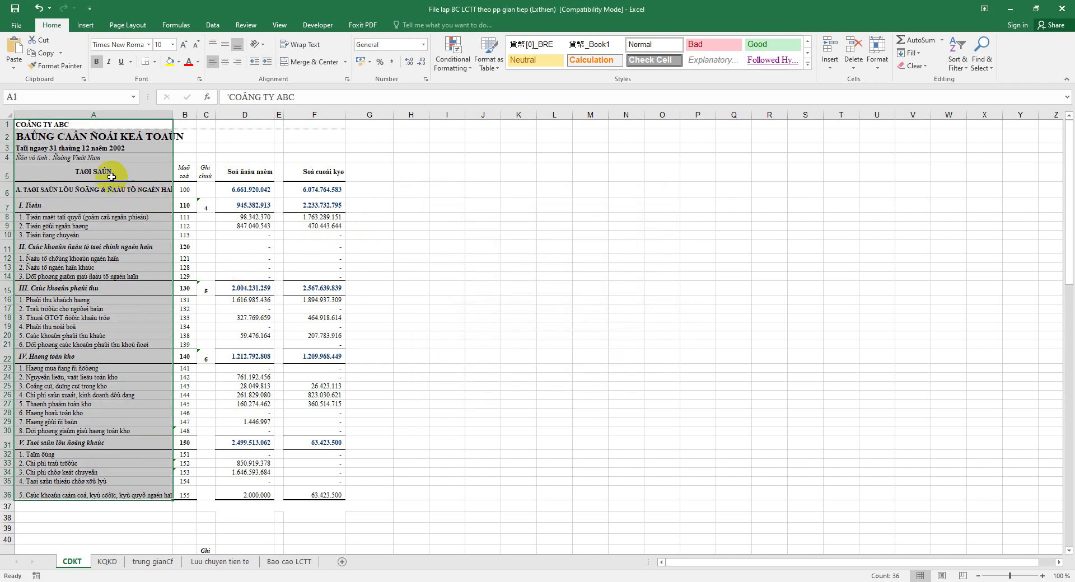
# Paste the Unicode labels back into A1:A36 and copy the header cells C5:F5
pyautogui.rightClick(114, 181)
pyautogui.click(136, 224)
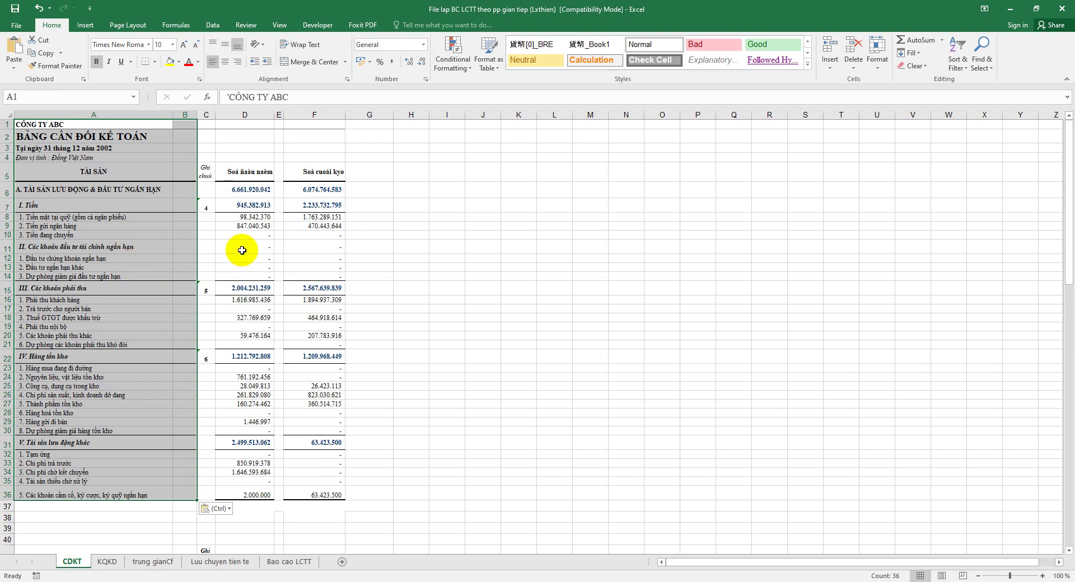
pyautogui.moveTo(320, 171); pyautogui.dragTo(206, 171)
pyautogui.rightClick(297, 172)
pyautogui.click(336, 193)
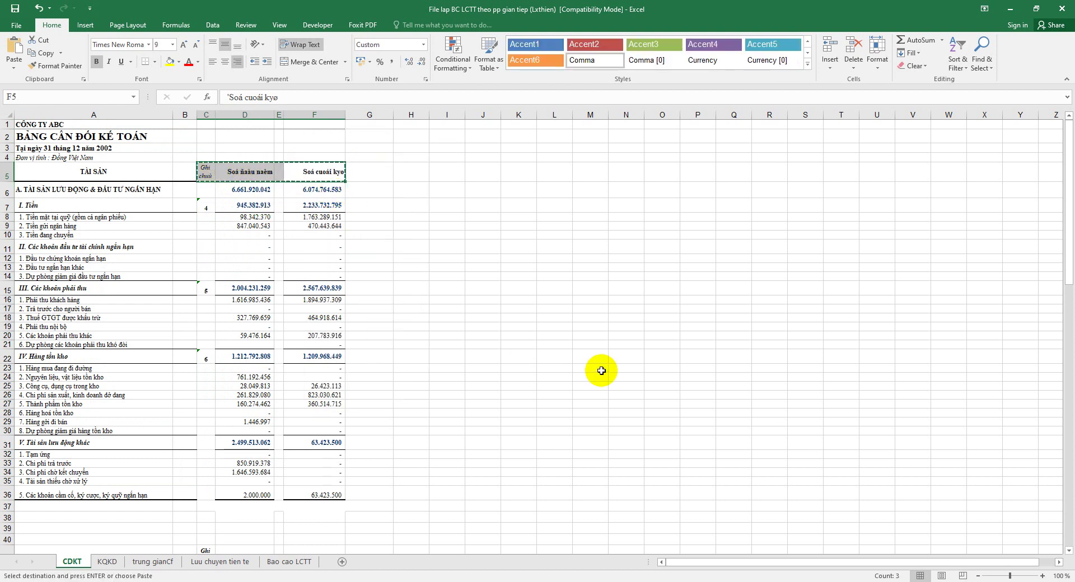
# Convert the C5:F5 headers to Unicode in UniKey and paste them back as values
pyautogui.click(929, 581)
pyautogui.rightClick(937, 526)
pyautogui.click(849, 371)
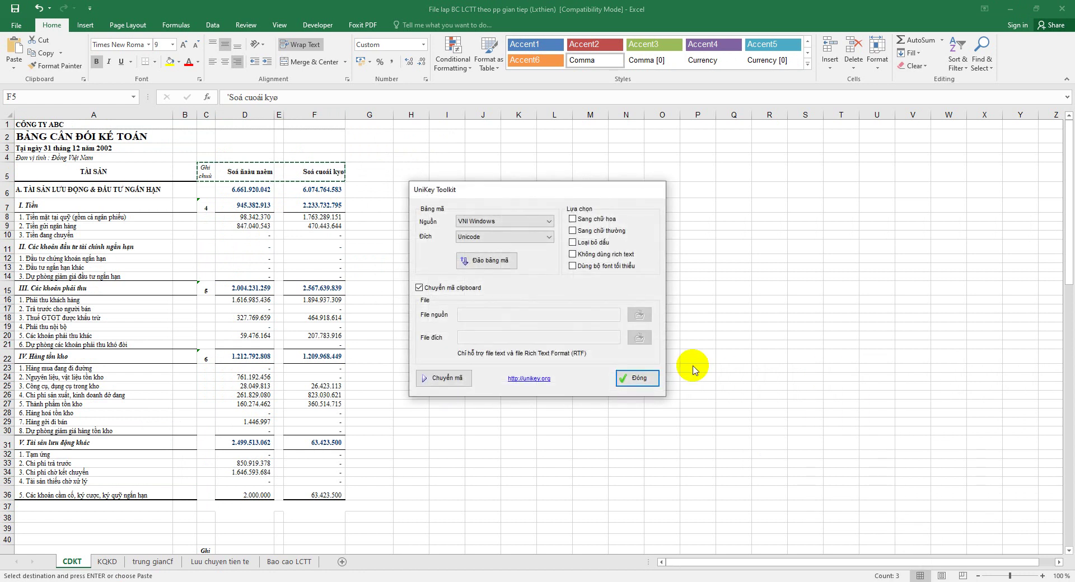
pyautogui.click(448, 376)
pyautogui.click(591, 337)
pyautogui.click(633, 378)
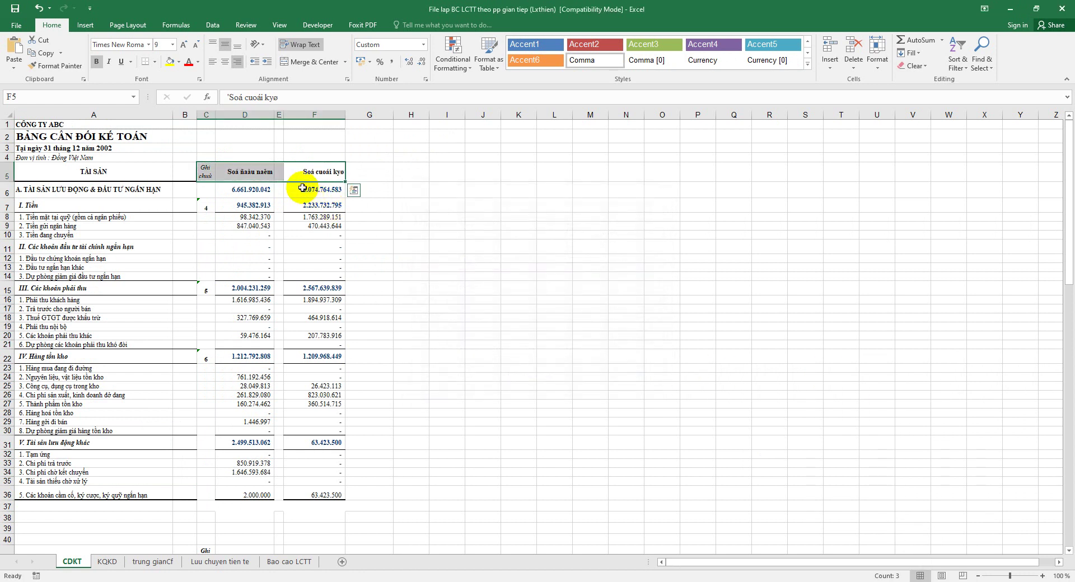
pyautogui.rightClick(275, 171)
pyautogui.click(300, 220)
# Save the workbook, continuing past the Compatibility Checker warning
pyautogui.click(482, 217)
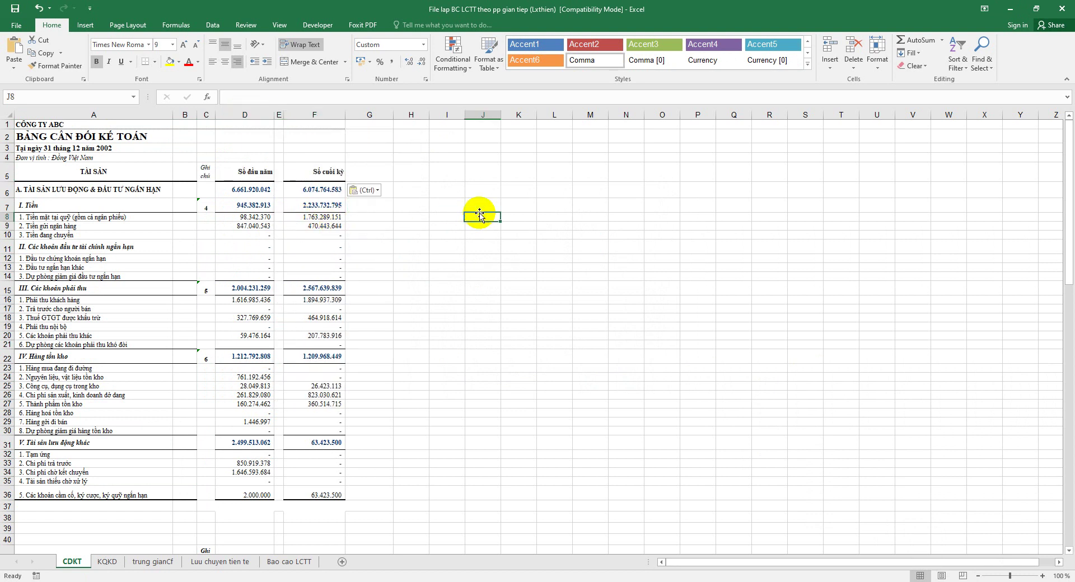
pyautogui.hotkey('ctrl', 's')
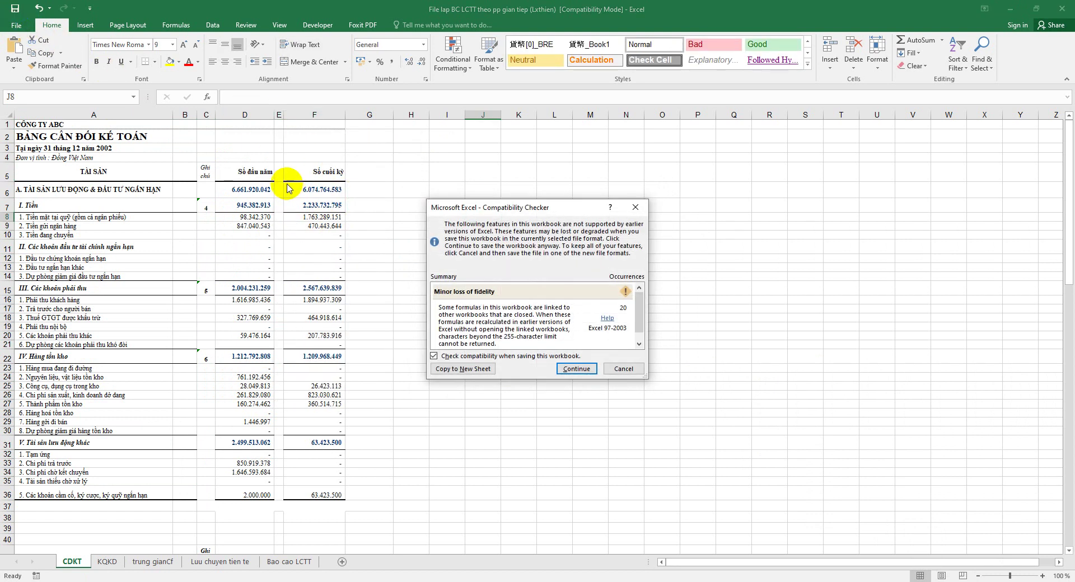
pyautogui.click(574, 369)
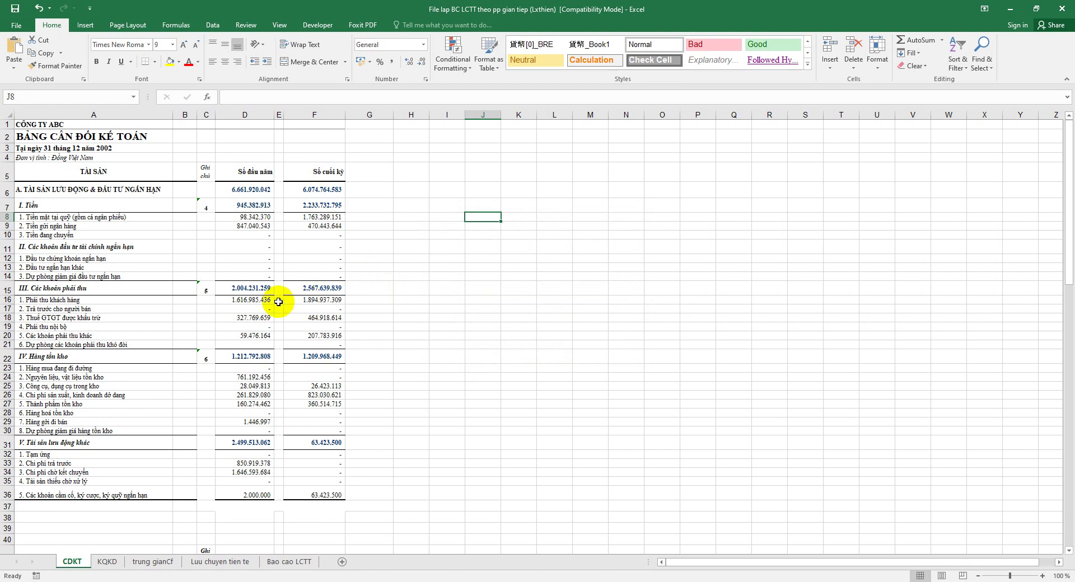
# Switch to the KQKD sheet and scroll to its top
pyautogui.click(108, 562)
pyautogui.scroll(1, 146, 487)
pyautogui.scroll(3, 167, 422)
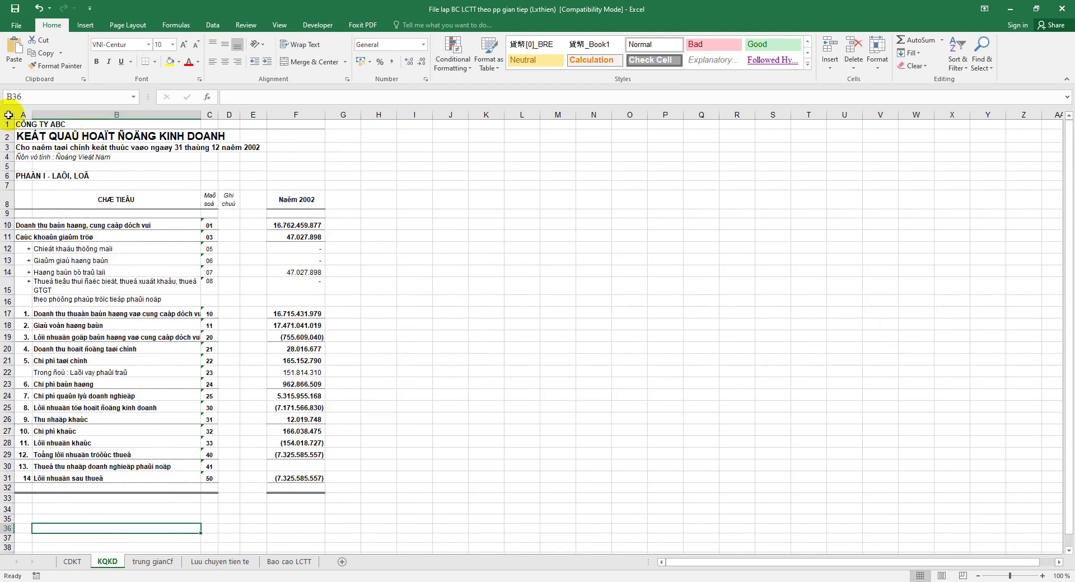
# Apply Times New Roman to the whole KQKD sheet and select the report range A1:F32
pyautogui.click(9, 115)
pyautogui.click(149, 45)
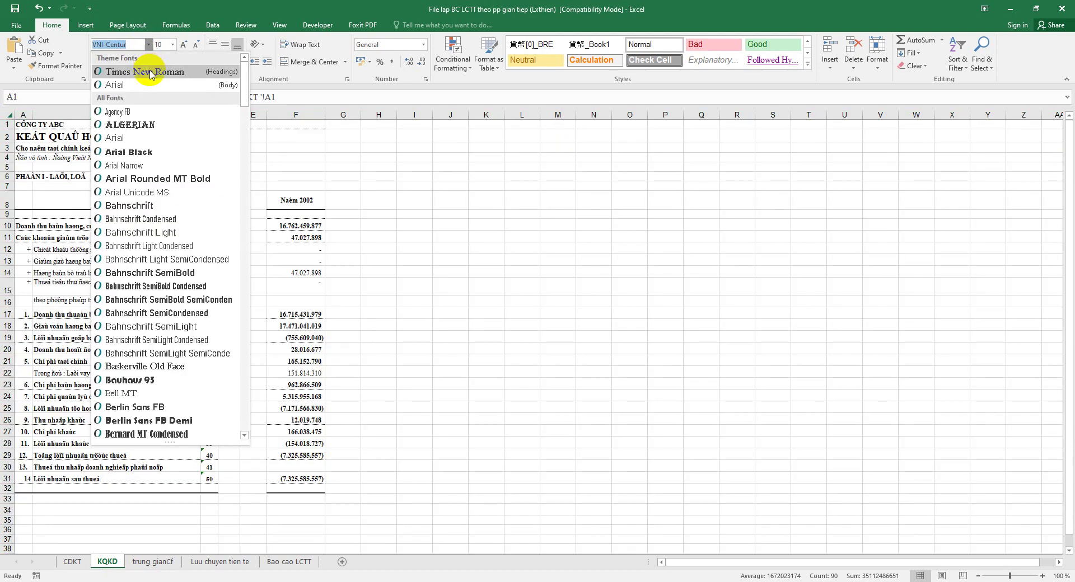
pyautogui.click(145, 72)
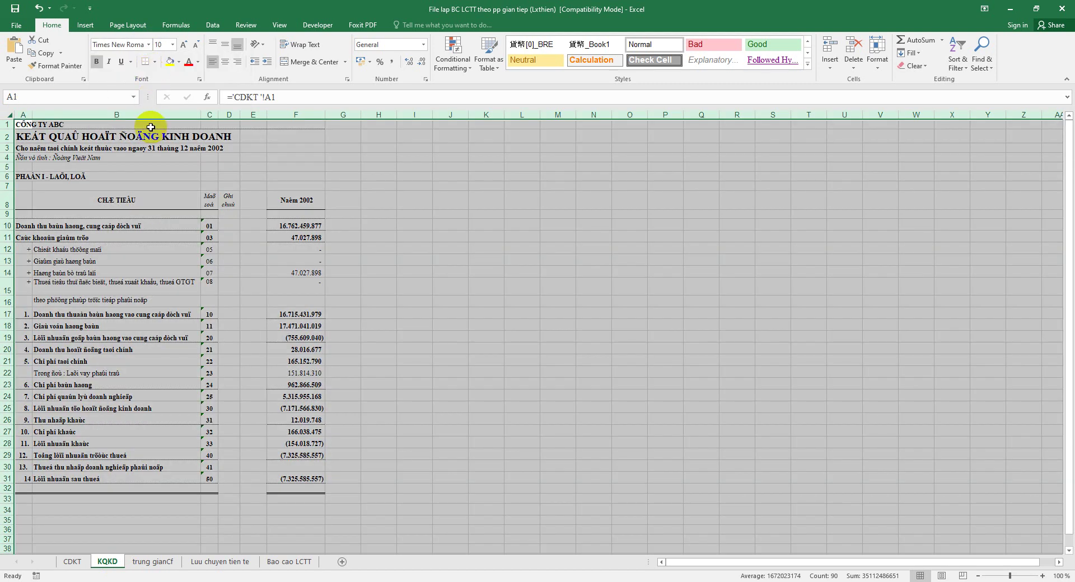
pyautogui.moveTo(17, 123)
pyautogui.mouseDown()
pyautogui.moveTo(323, 445)
pyautogui.moveTo(320, 487)
pyautogui.mouseUp()
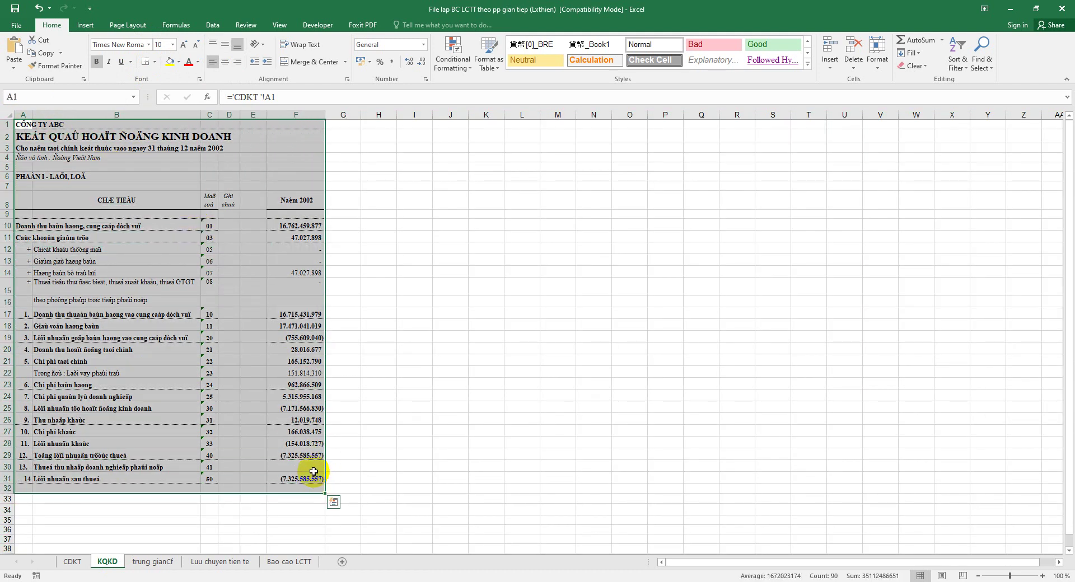
# Copy the KQKD report range A1:F32 to the clipboard
pyautogui.click(148, 203)
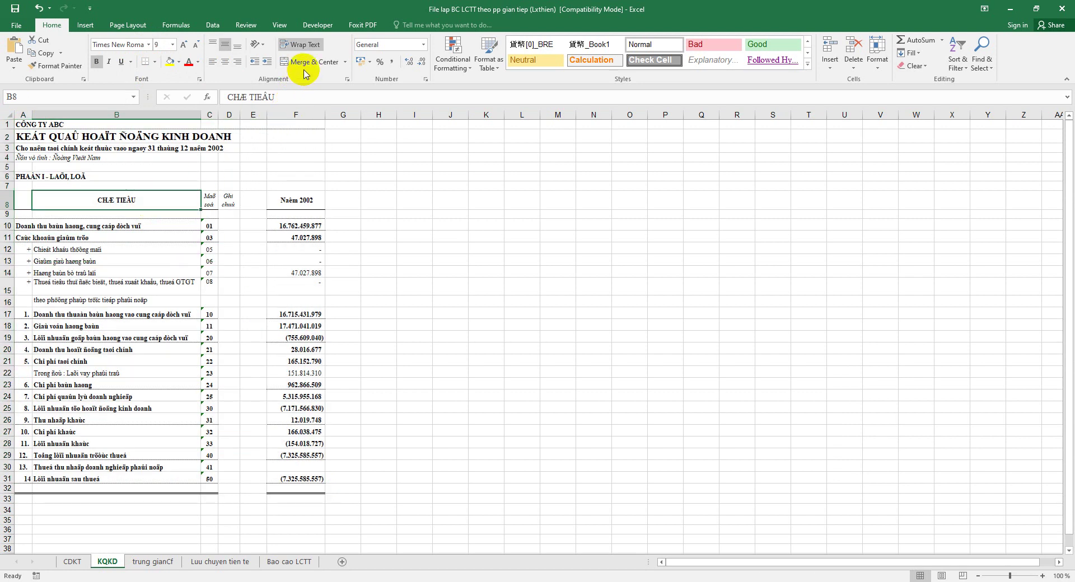
pyautogui.moveTo(24, 124)
pyautogui.mouseDown()
pyautogui.moveTo(327, 464)
pyautogui.moveTo(312, 490)
pyautogui.mouseUp()
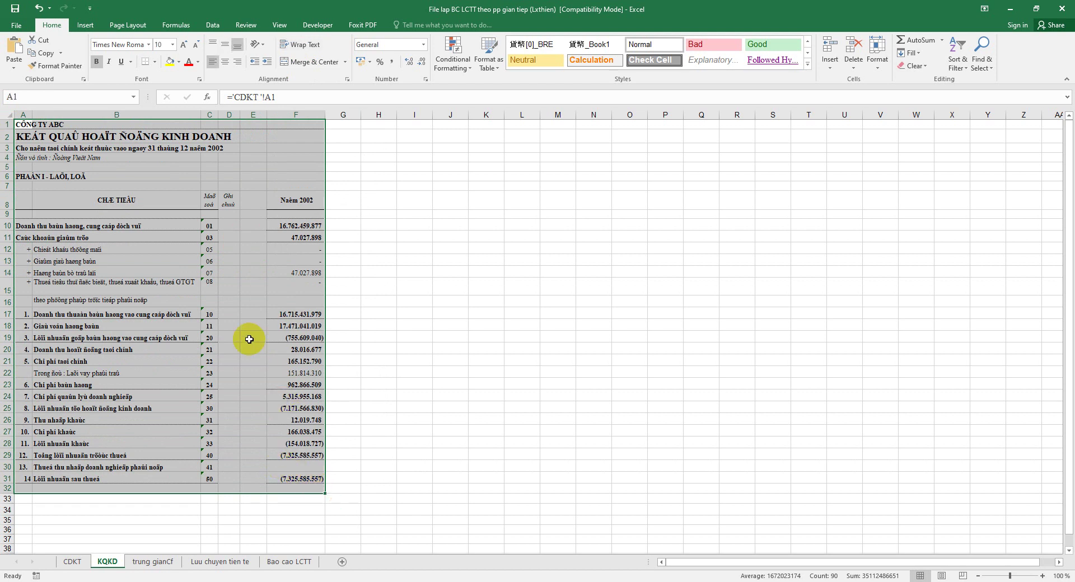
pyautogui.rightClick(227, 205)
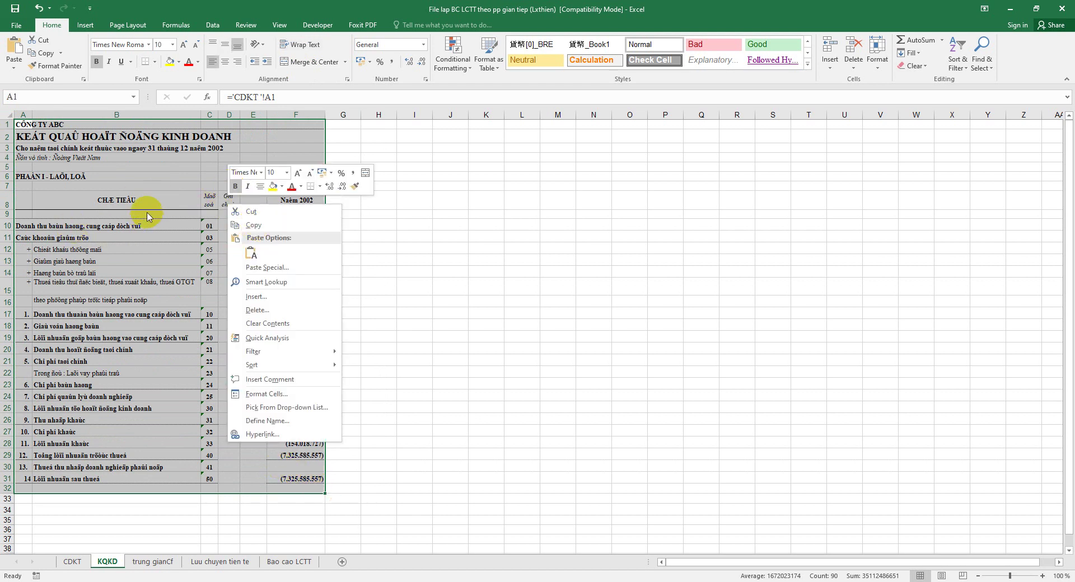
pyautogui.click(252, 225)
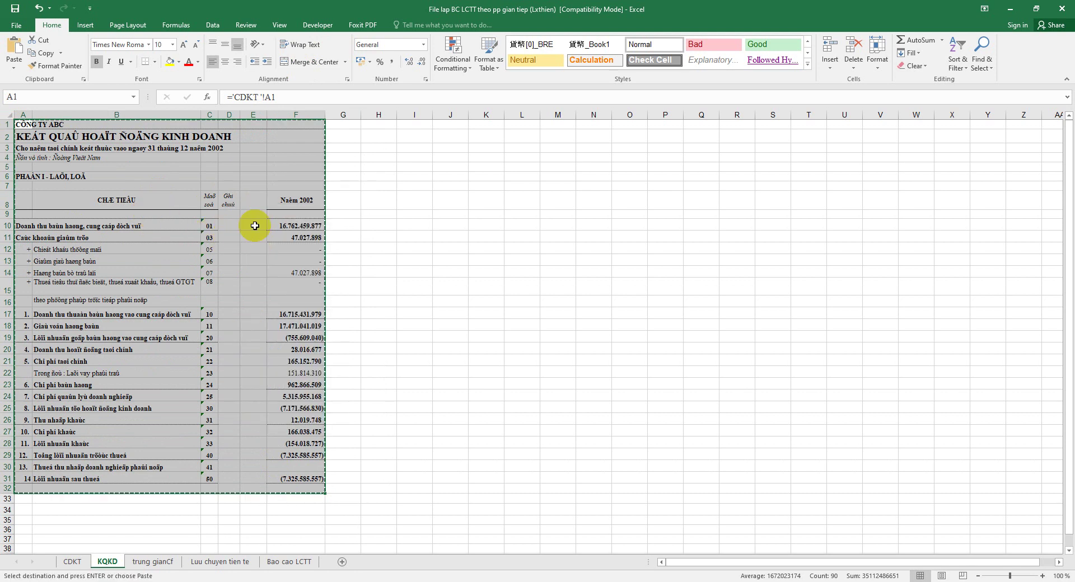
pyautogui.rightClick(213, 161)
pyautogui.press('Escape')
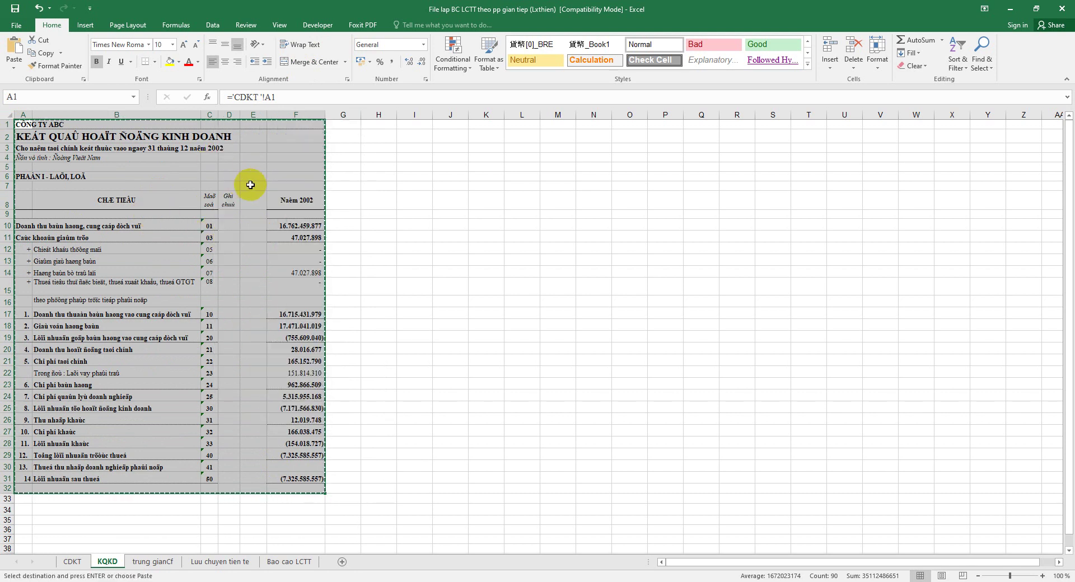
pyautogui.click(931, 581)
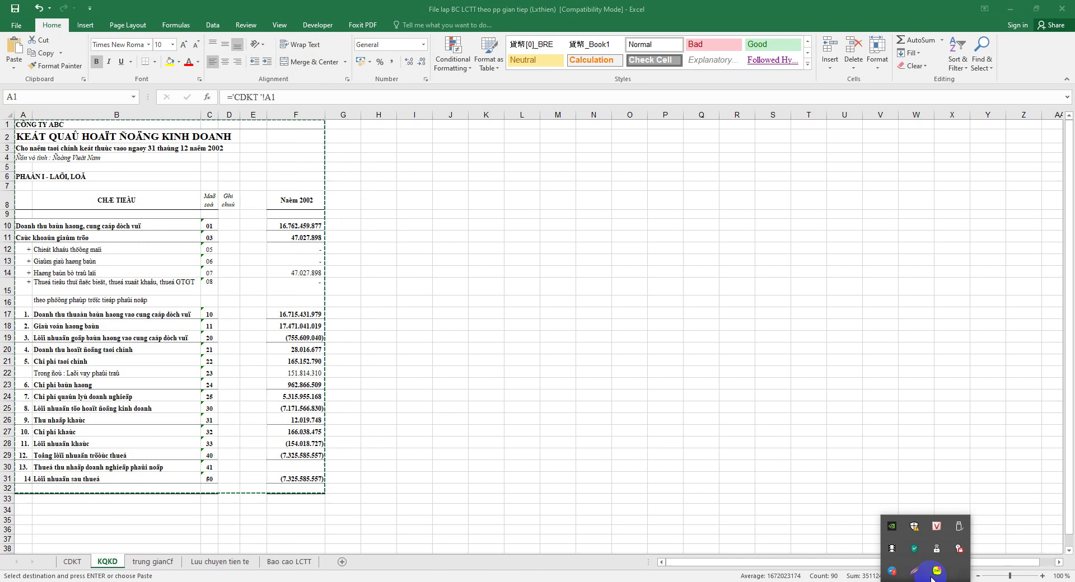
# Convert the copied KQKD range from VNI to Unicode in UniKey and paste it back as values
pyautogui.rightClick(937, 526)
pyautogui.click(866, 370)
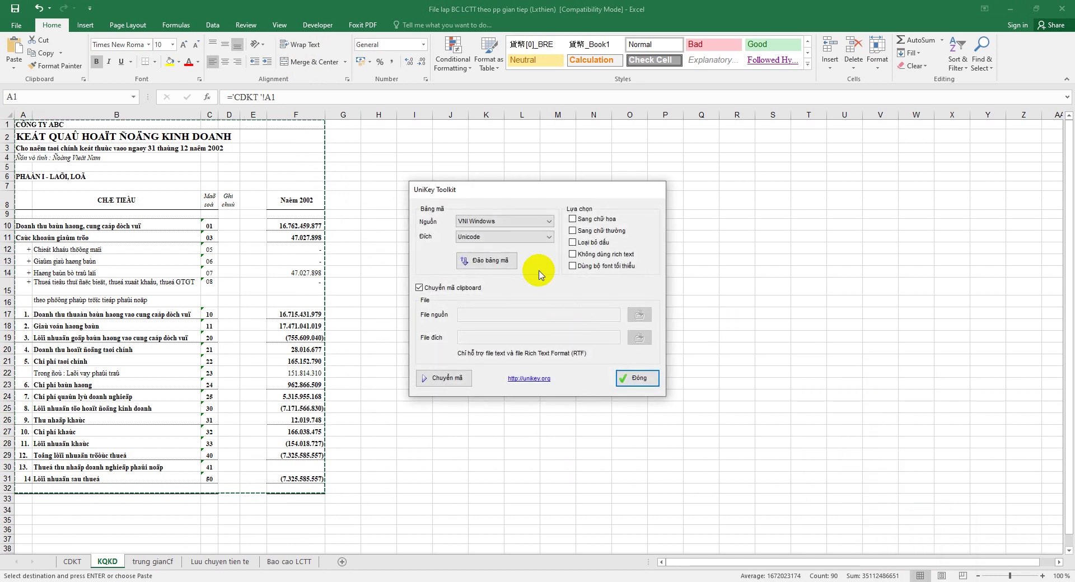
pyautogui.click(443, 378)
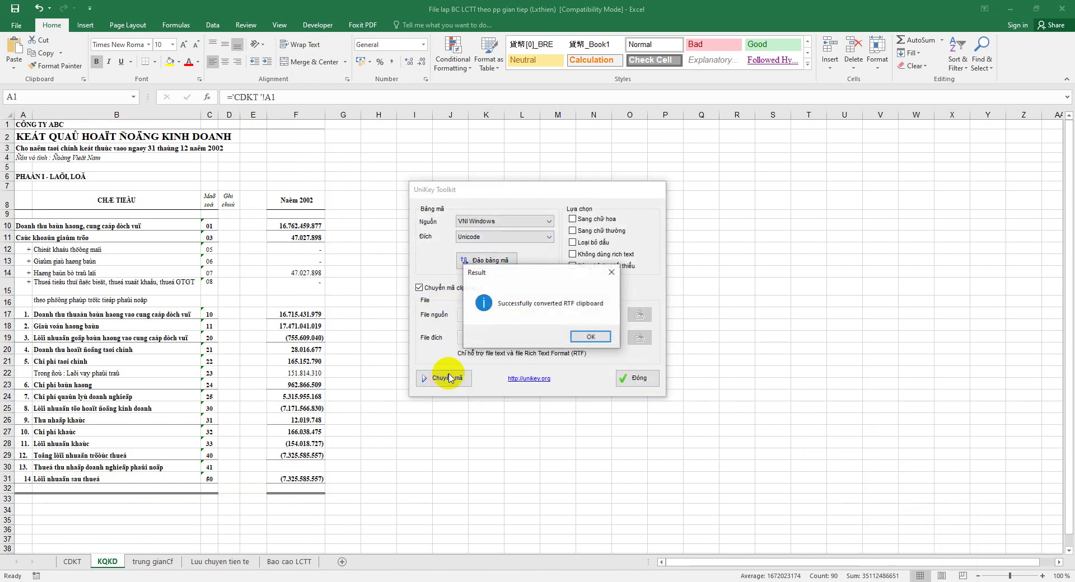
pyautogui.click(589, 337)
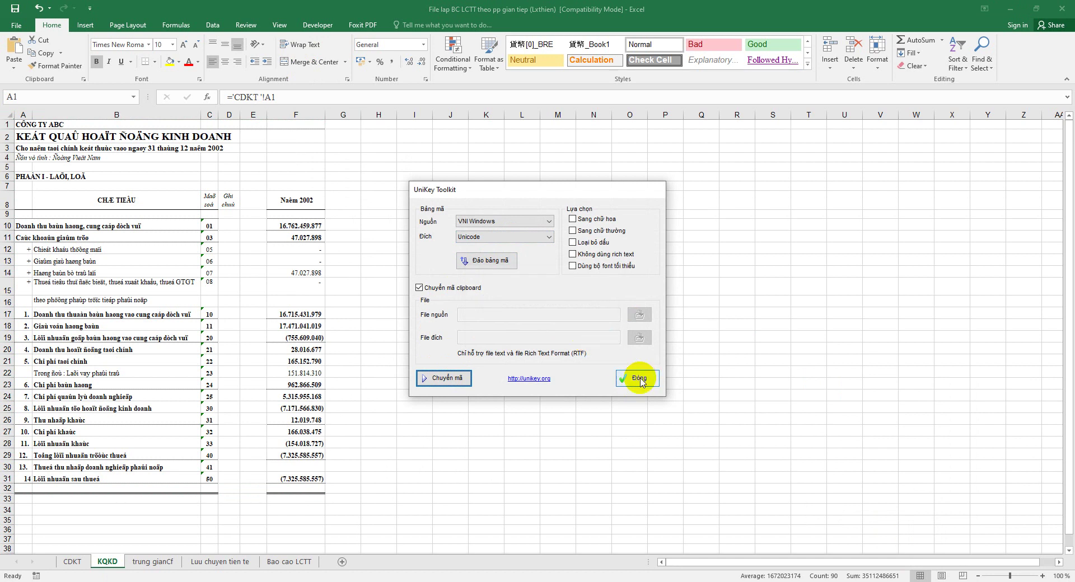
pyautogui.click(640, 379)
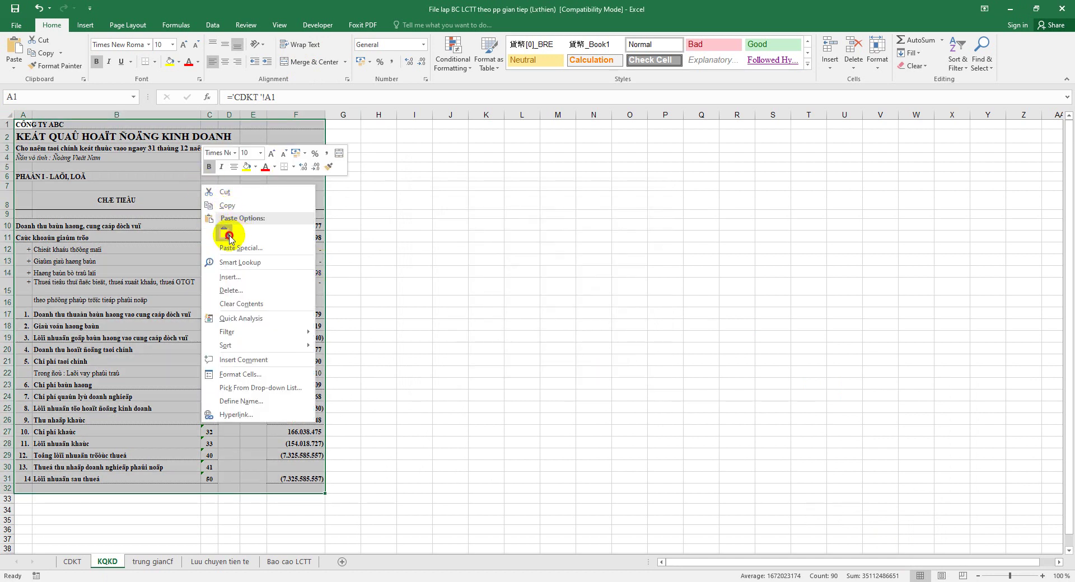
pyautogui.click(225, 234)
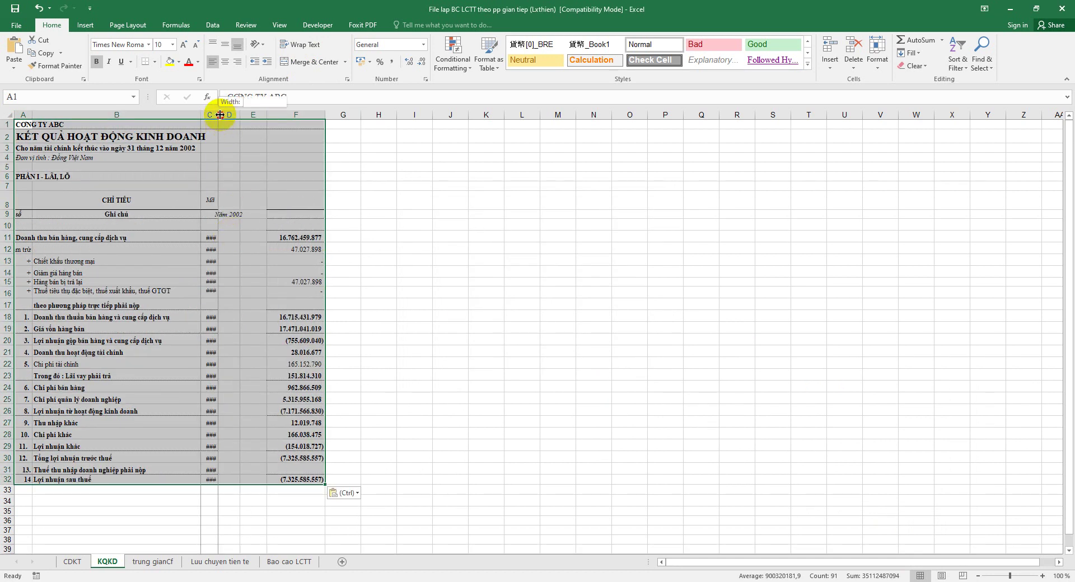
# Widen column C so its values show and switch to the trung gianCf sheet
pyautogui.moveTo(218, 114); pyautogui.dragTo(229, 115)
pyautogui.click(429, 247)
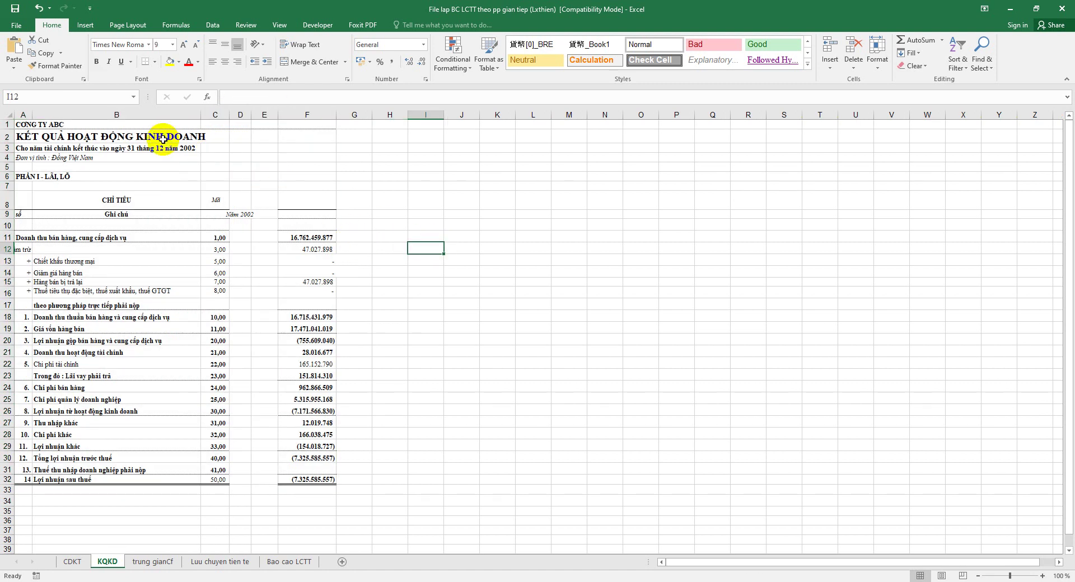
pyautogui.click(123, 192)
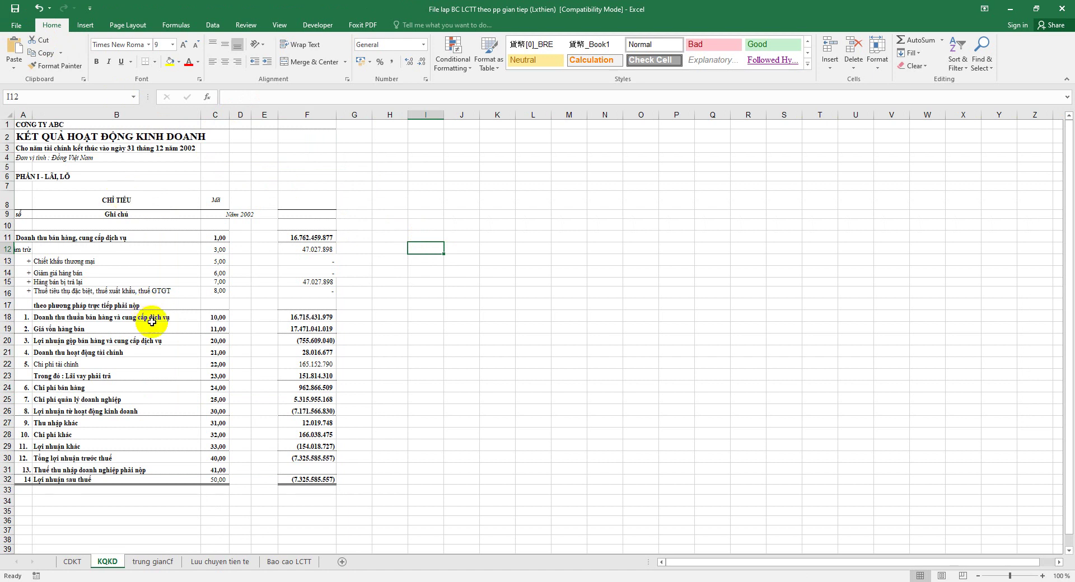
pyautogui.click(165, 561)
# Scroll to the top of the trung gianCf sheet and select the entire sheet
pyautogui.scroll(5, 289, 464)
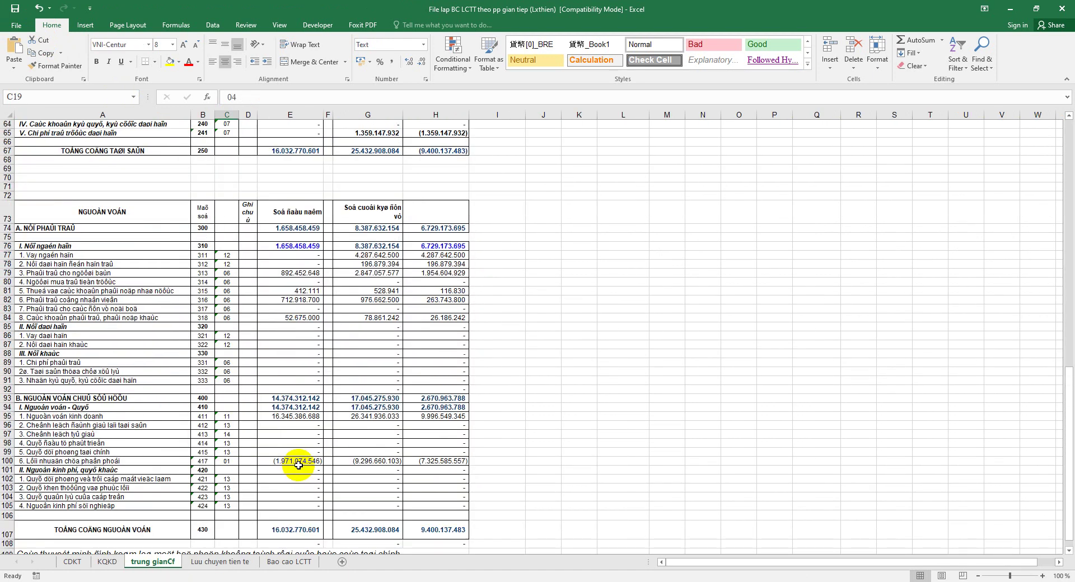
pyautogui.click(379, 211)
pyautogui.scroll(4, 384, 329)
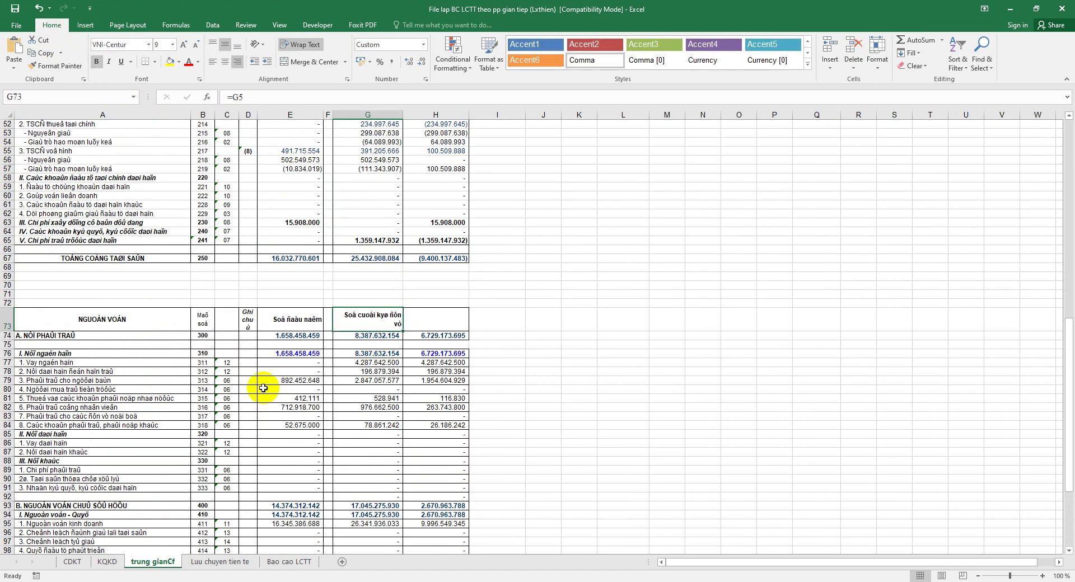
pyautogui.scroll(5, 181, 382)
pyautogui.scroll(5, 181, 382)
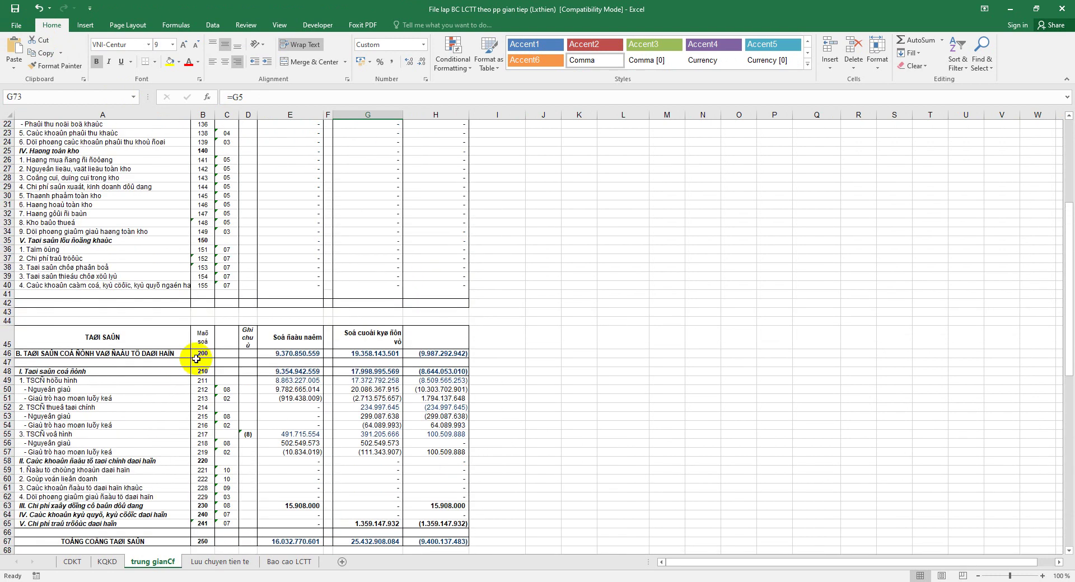
pyautogui.scroll(6, 207, 369)
pyautogui.scroll(1, 207, 370)
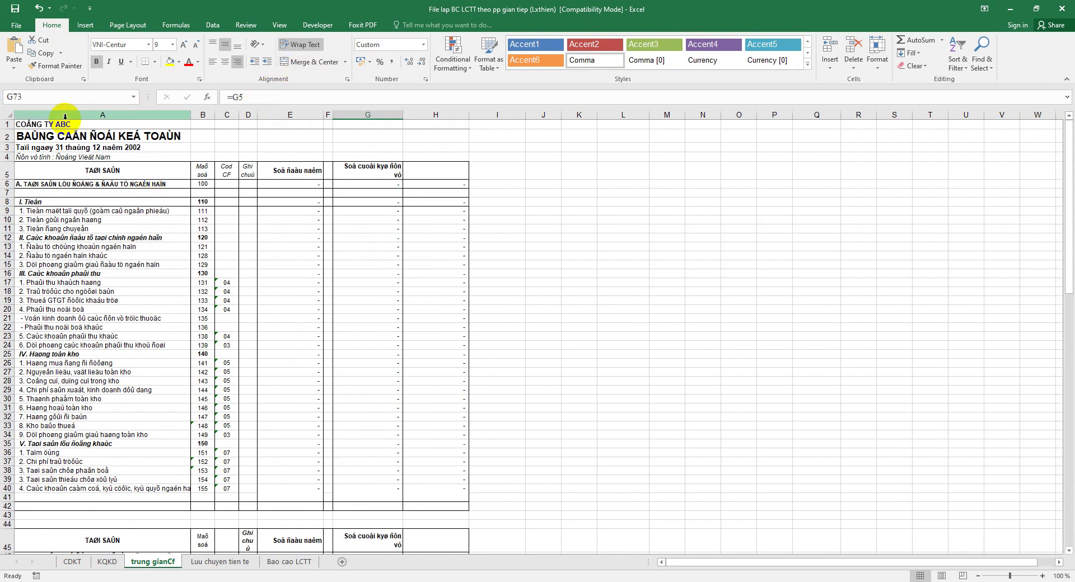
pyautogui.click(345, 63)
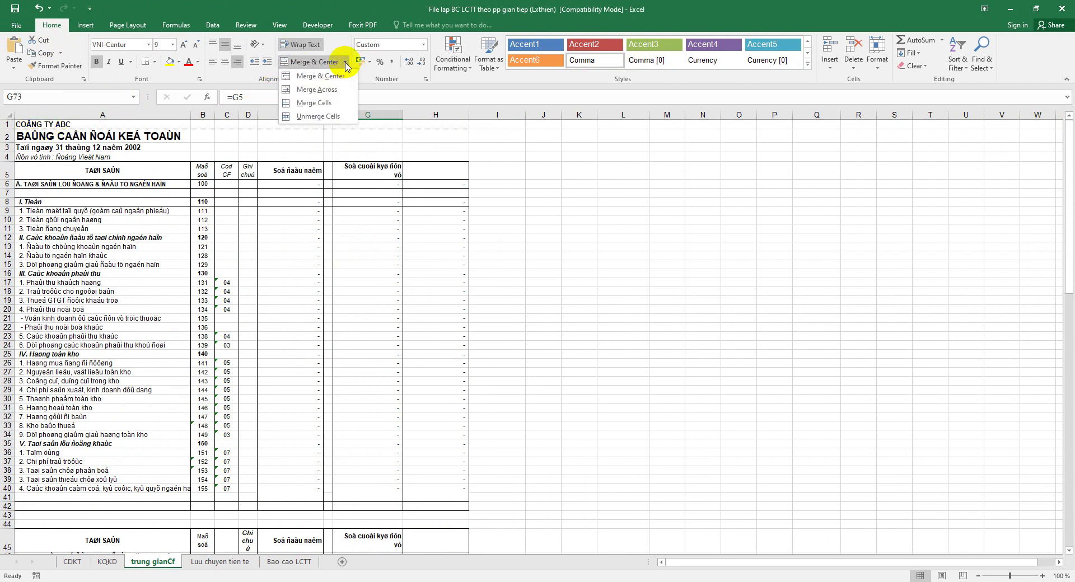
pyautogui.press('Escape')
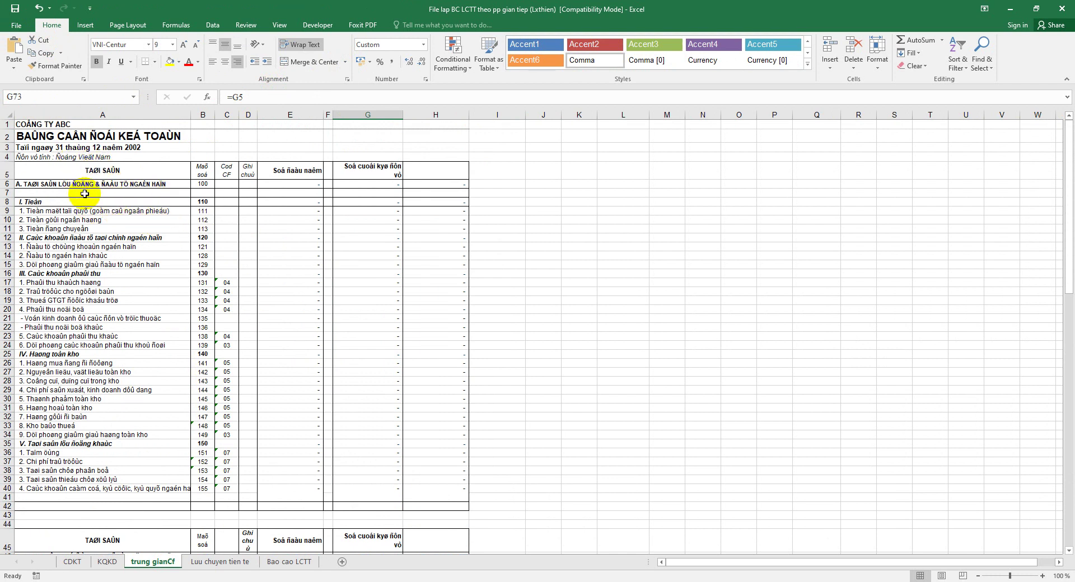
pyautogui.click(10, 117)
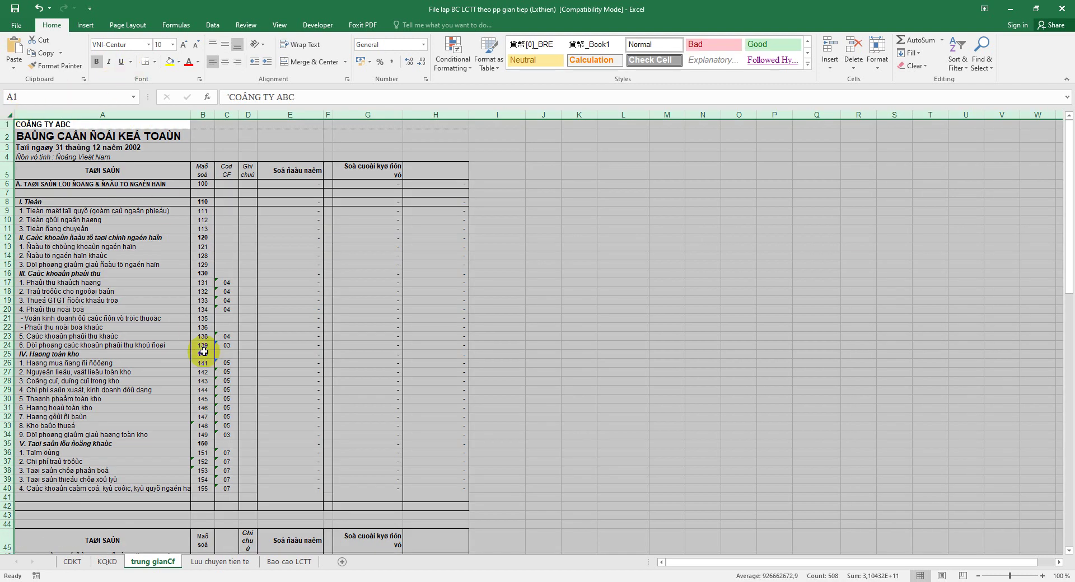
# Set the whole trung gianCf sheet in Times New Roman and copy it
pyautogui.click(149, 44)
pyautogui.click(150, 72)
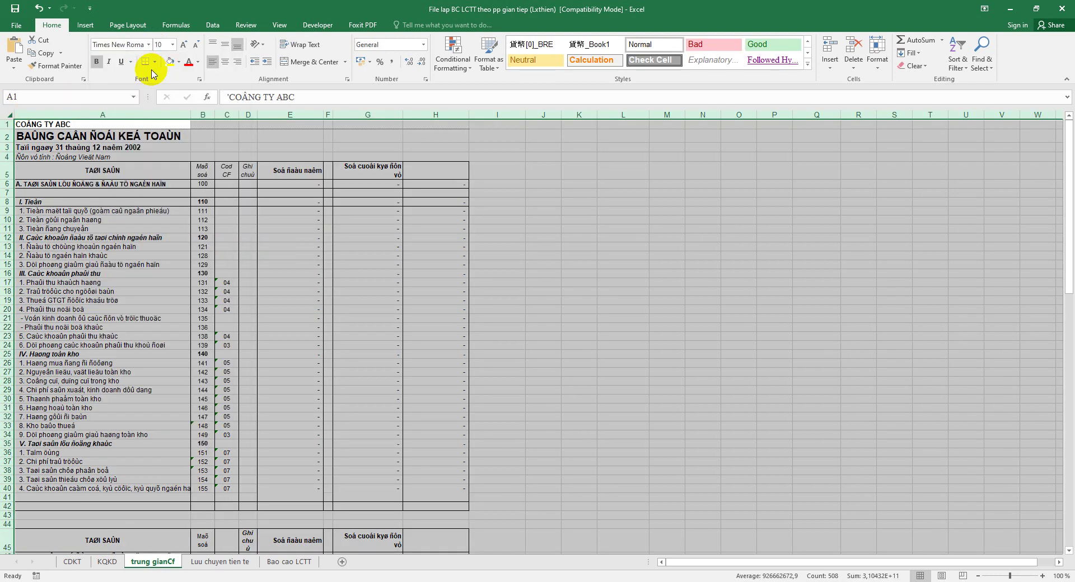
pyautogui.rightClick(10, 116)
pyautogui.click(39, 137)
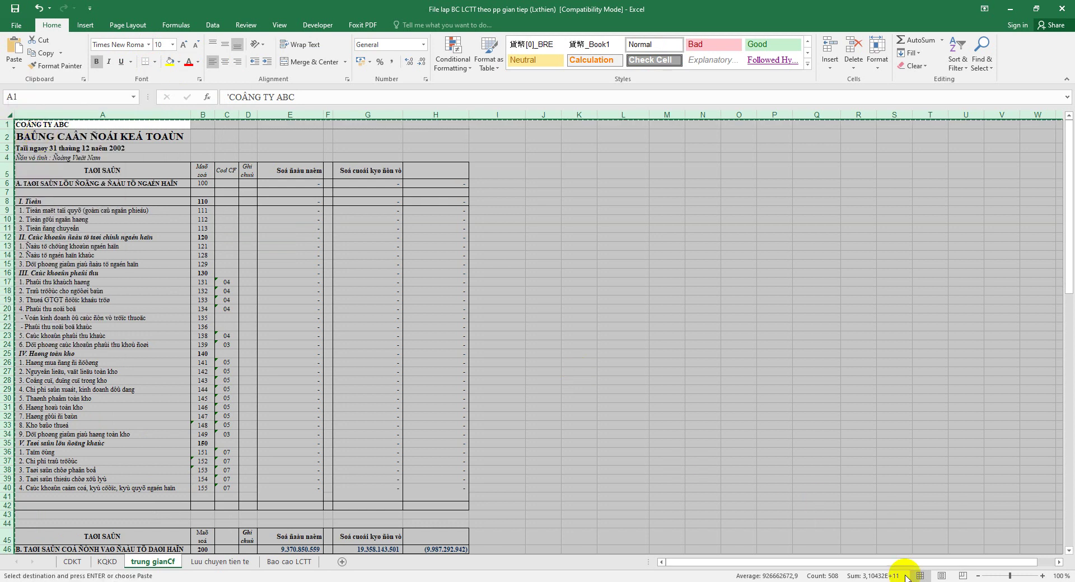
# Convert the copied text from VNI Windows to Unicode with UniKey Toolkit's Chuyển mã
pyautogui.click(934, 580)
pyautogui.rightClick(936, 526)
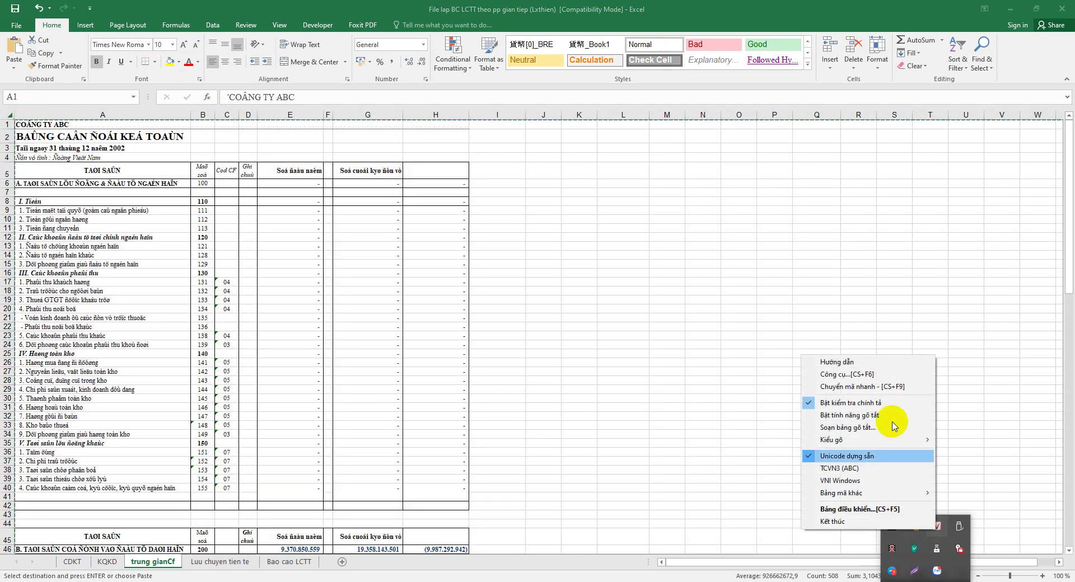
pyautogui.click(861, 374)
pyautogui.click(444, 377)
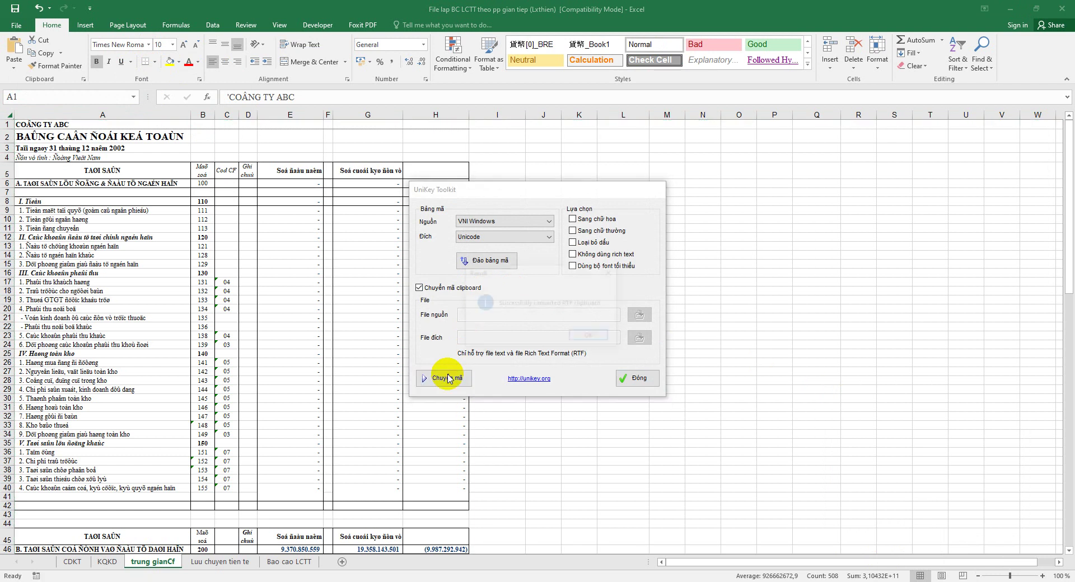
pyautogui.click(586, 333)
pyautogui.click(637, 378)
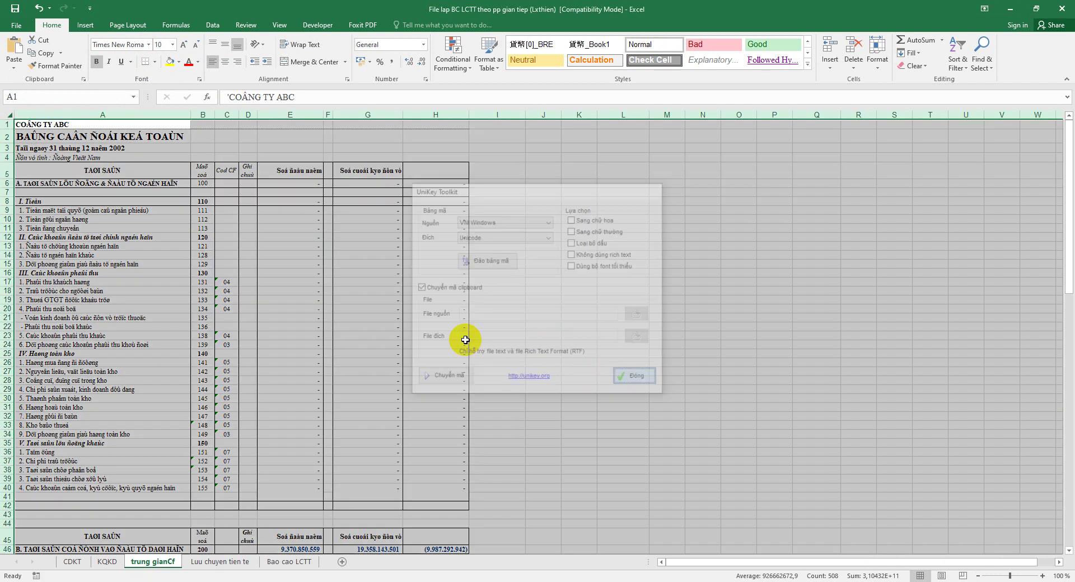
# Paste the converted text back over the sheet, confirming the size-mismatch prompt with OK
pyautogui.rightClick(83, 136)
pyautogui.click(103, 183)
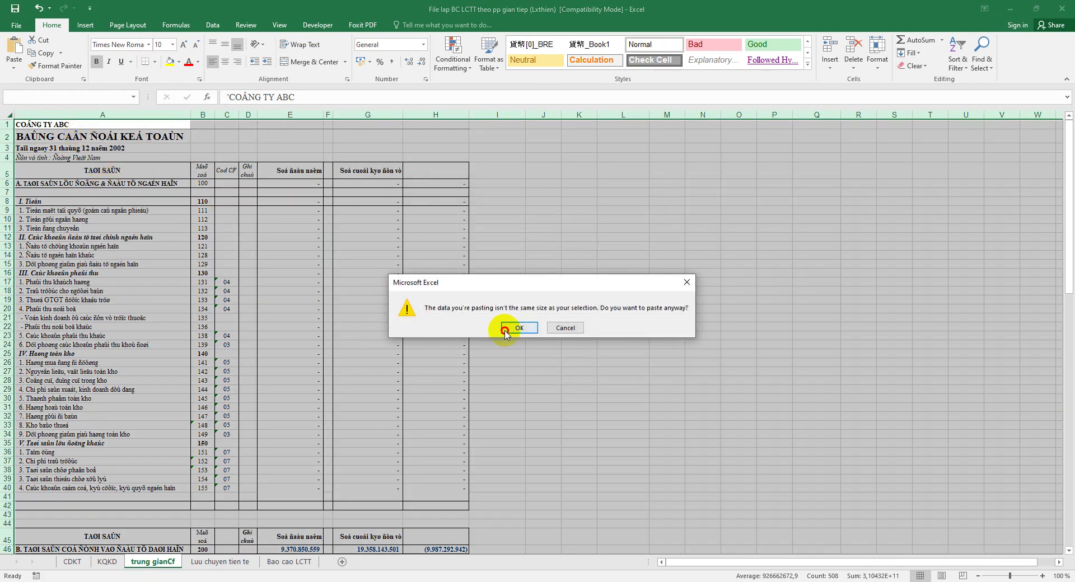
pyautogui.click(505, 330)
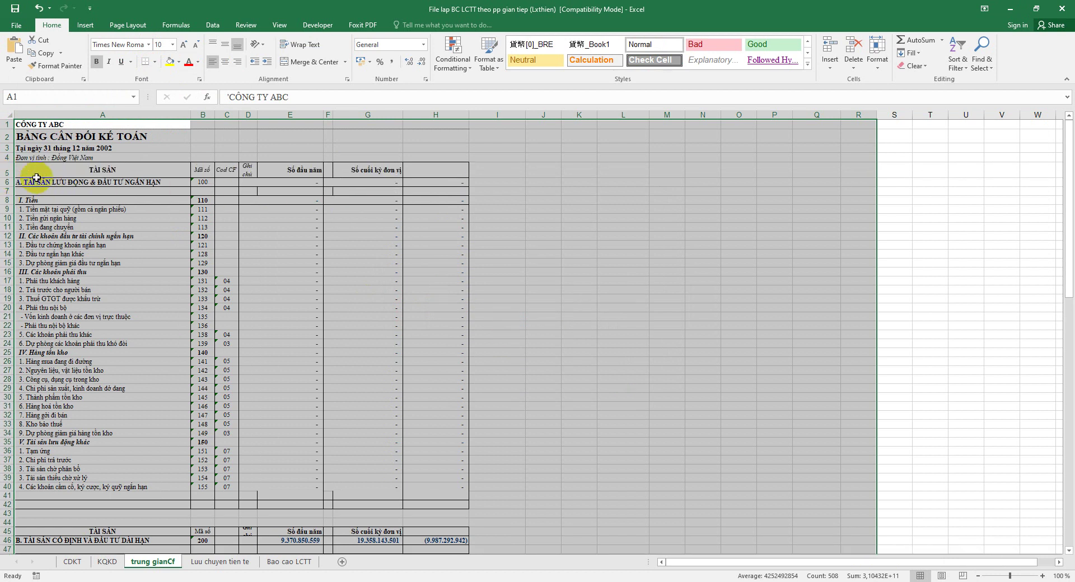
# Review the converted trung gianCf text down to the A109 note, then save the workbook
pyautogui.click(541, 239)
pyautogui.scroll(-11, 520, 336)
pyautogui.scroll(-6, 516, 363)
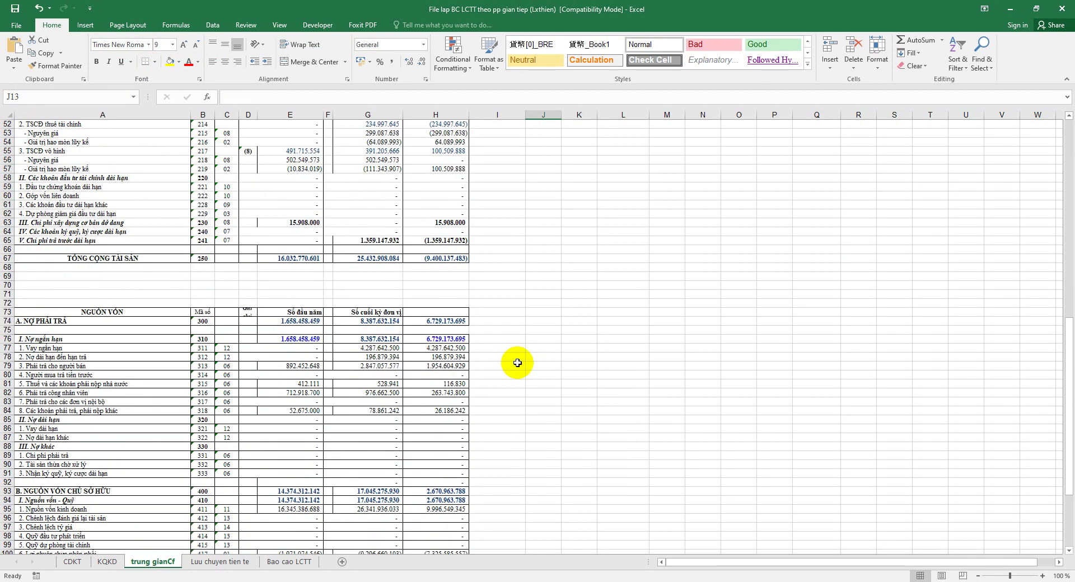
pyautogui.scroll(-5, 521, 359)
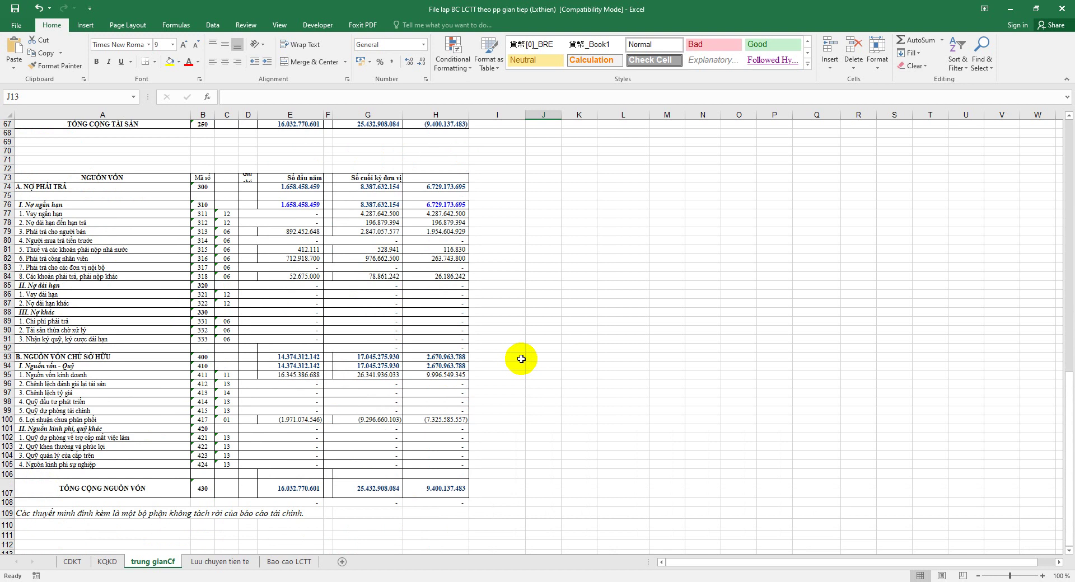
pyautogui.click(53, 514)
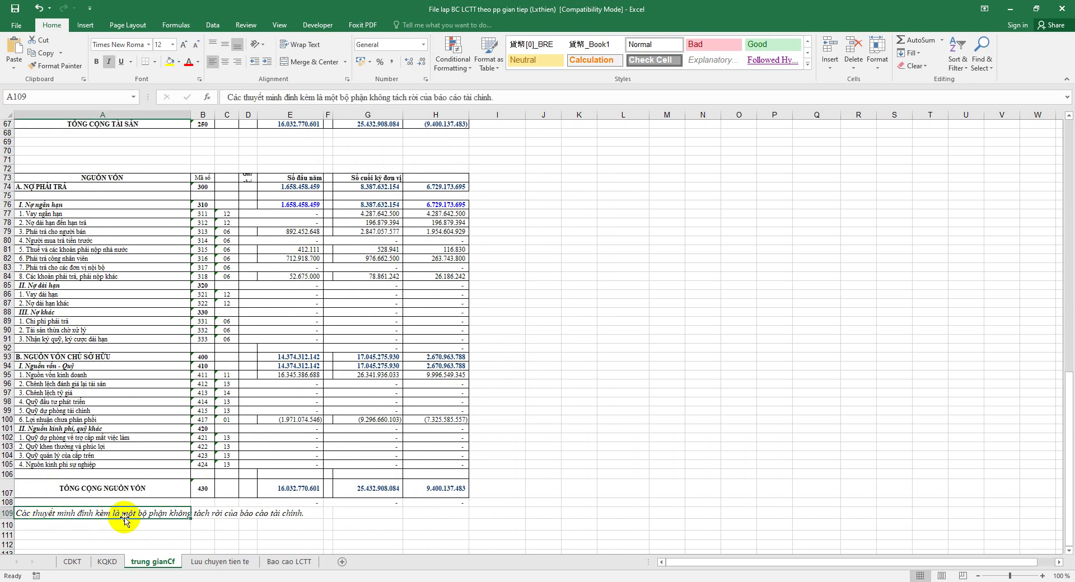
pyautogui.scroll(9, 290, 424)
pyautogui.scroll(13, 227, 398)
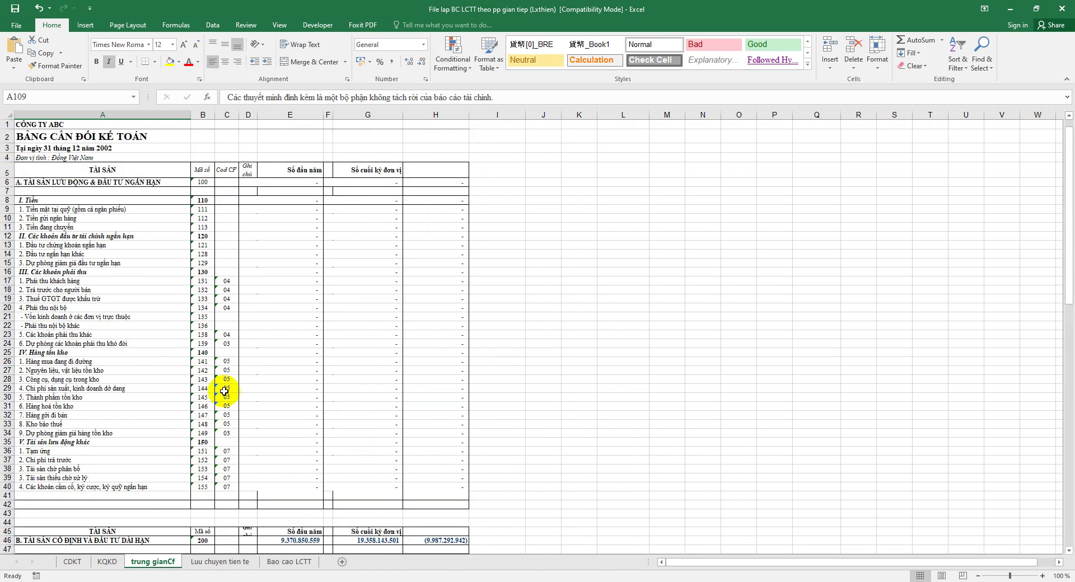
pyautogui.click(15, 12)
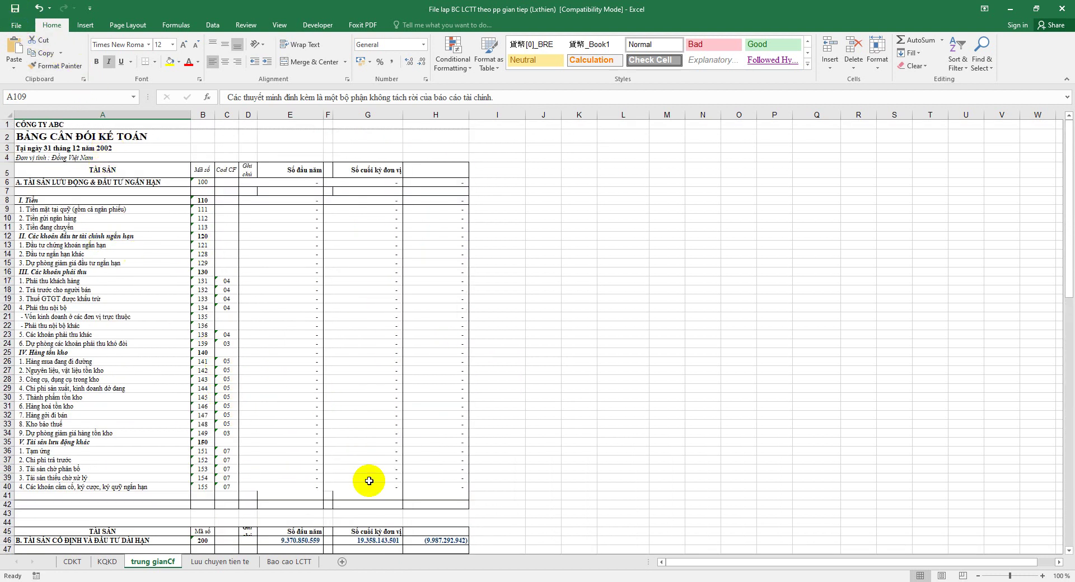
# Switch to Luu chuyen tien te and inspect its VNI-encoded cells F6, D10 and title
pyautogui.click(232, 562)
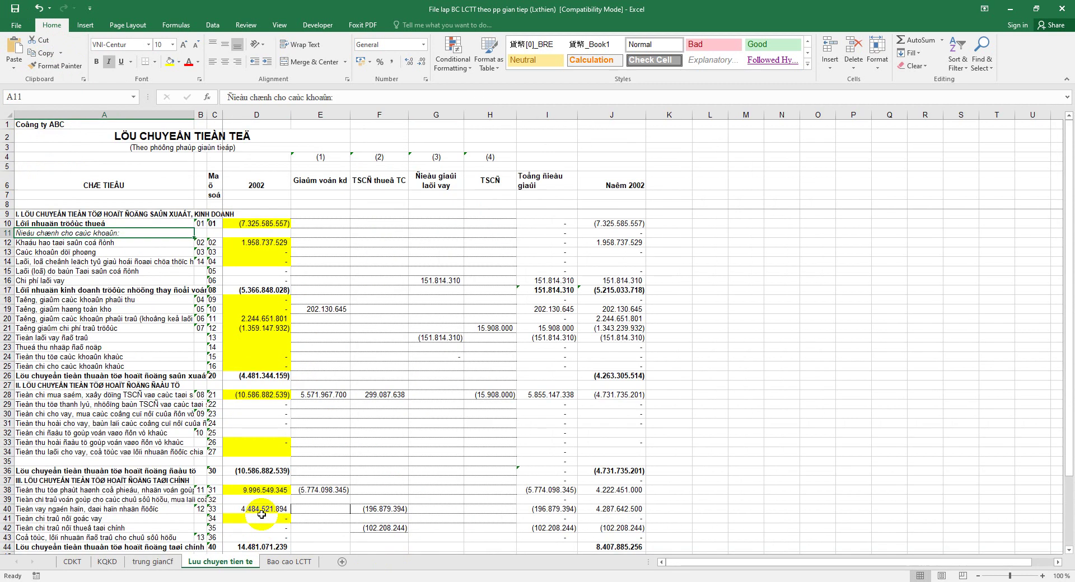
pyautogui.click(392, 185)
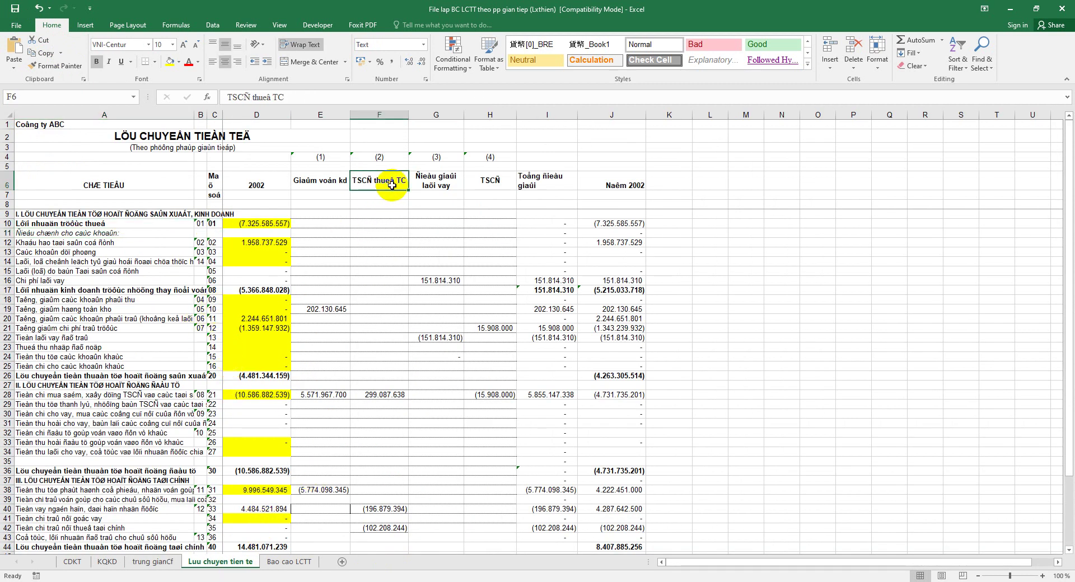
pyautogui.click(267, 224)
pyautogui.click(216, 134)
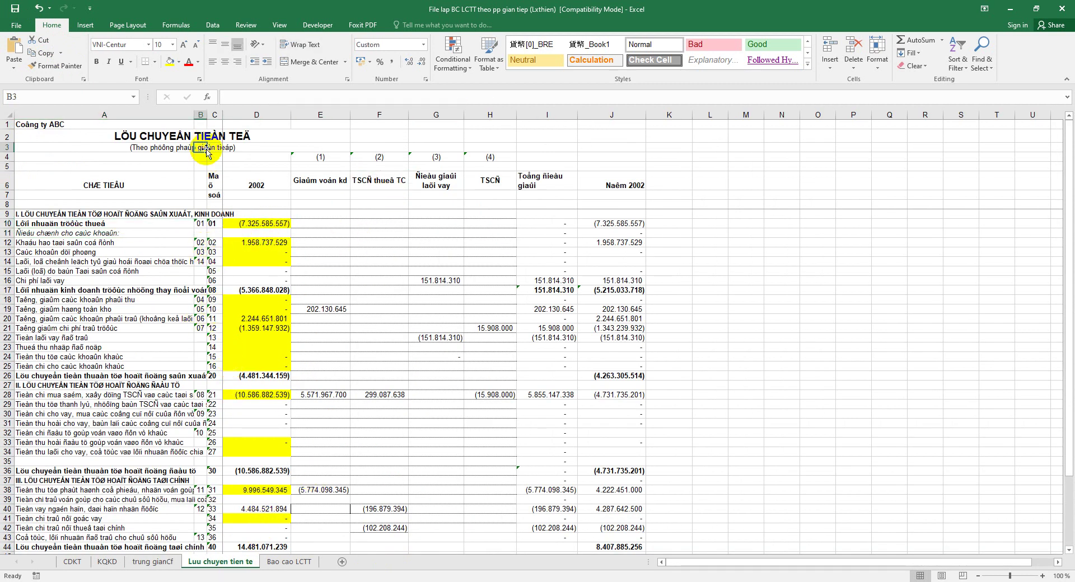
pyautogui.click(140, 124)
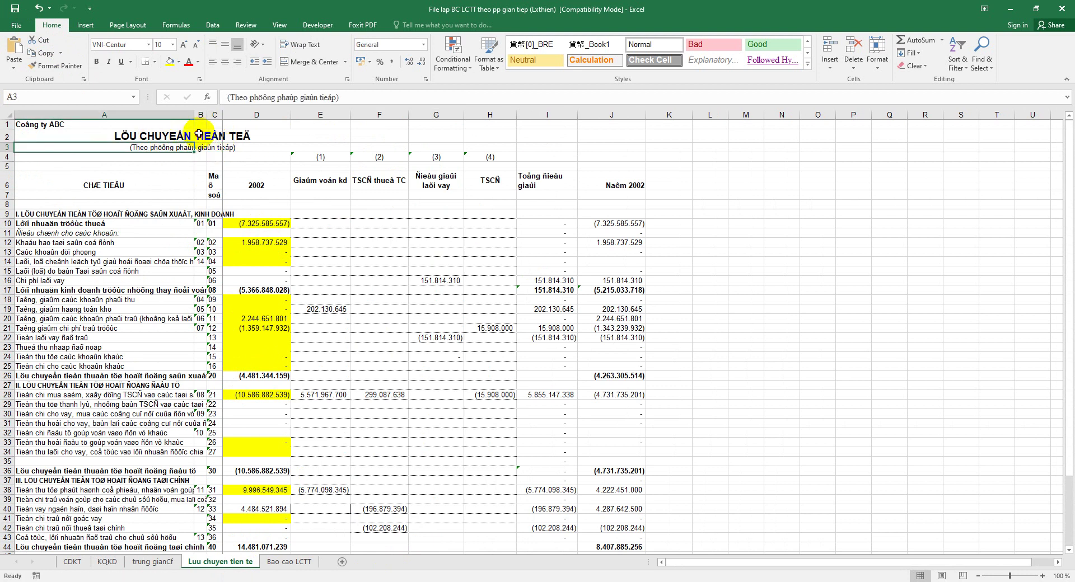
pyautogui.scroll(-4, 414, 277)
pyautogui.scroll(-6, 314, 313)
pyautogui.scroll(-1, 355, 361)
pyautogui.scroll(5, 387, 352)
pyautogui.scroll(6, 179, 312)
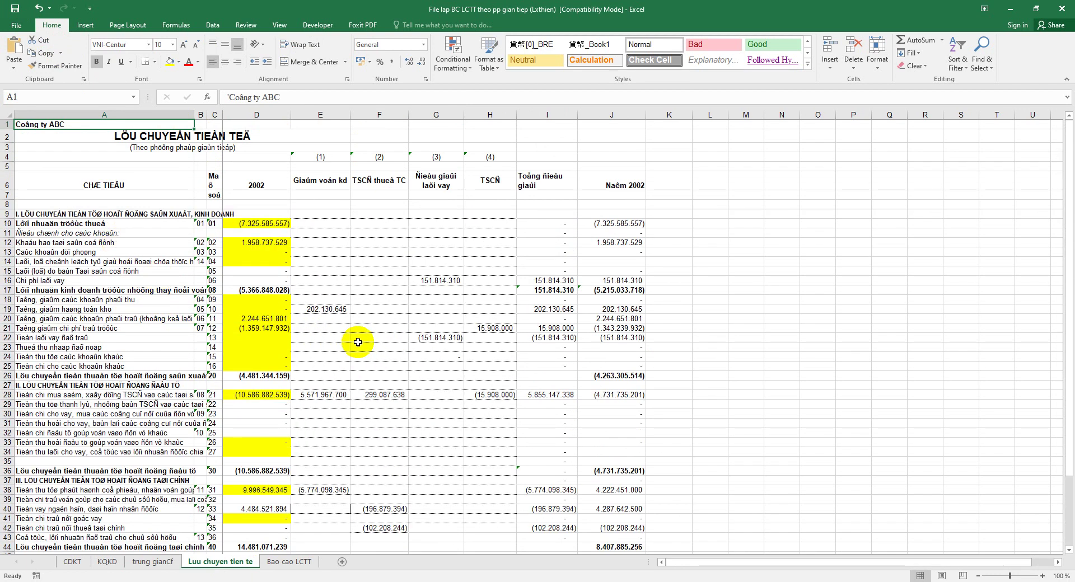
# Select the whole cash-flow sheet, set it to Times New Roman, and copy it
pyautogui.click(9, 113)
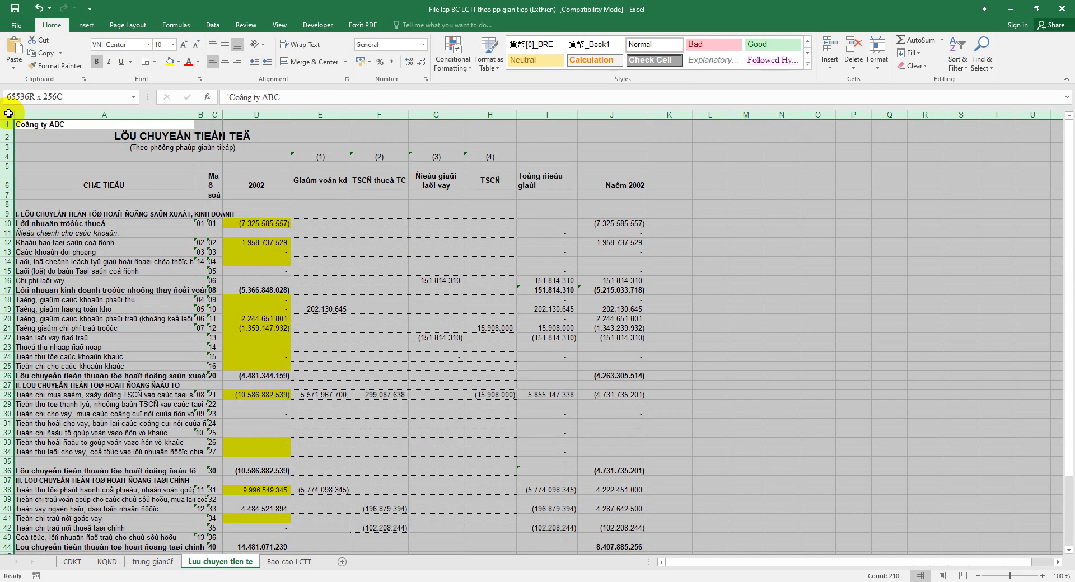
pyautogui.click(149, 44)
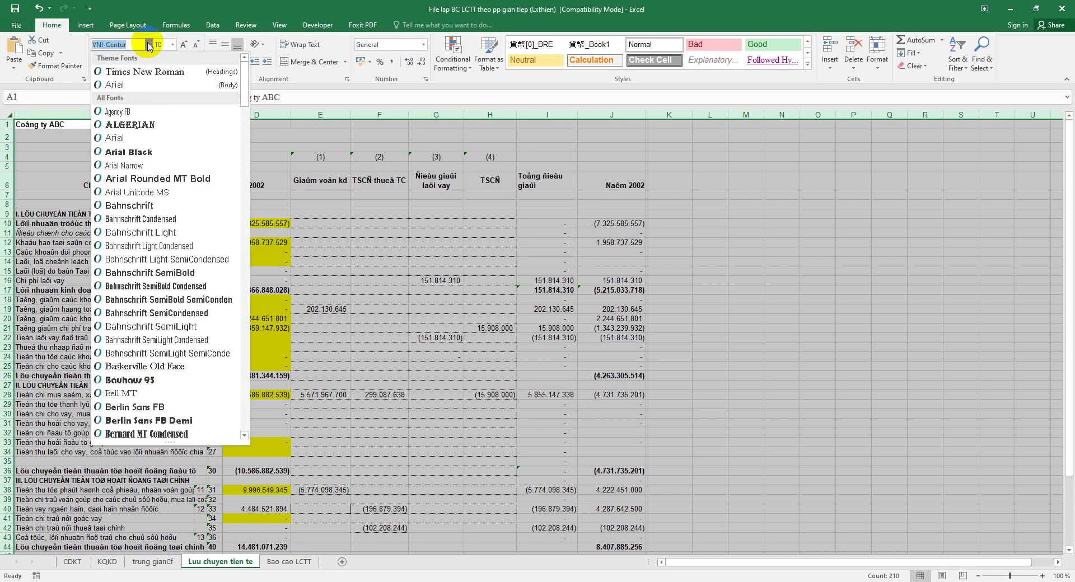
pyautogui.click(152, 71)
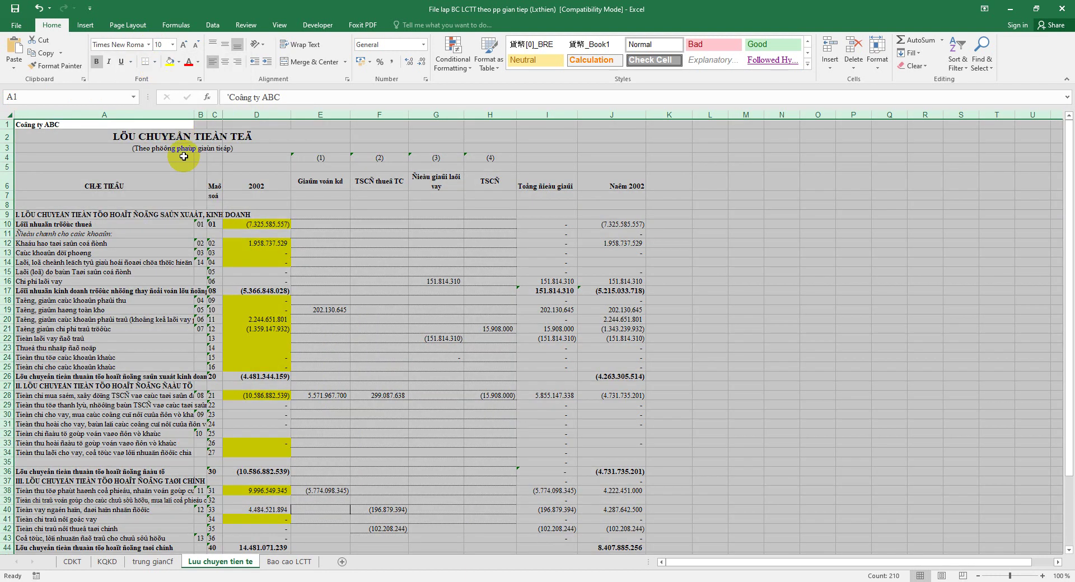
pyautogui.rightClick(196, 140)
pyautogui.click(226, 164)
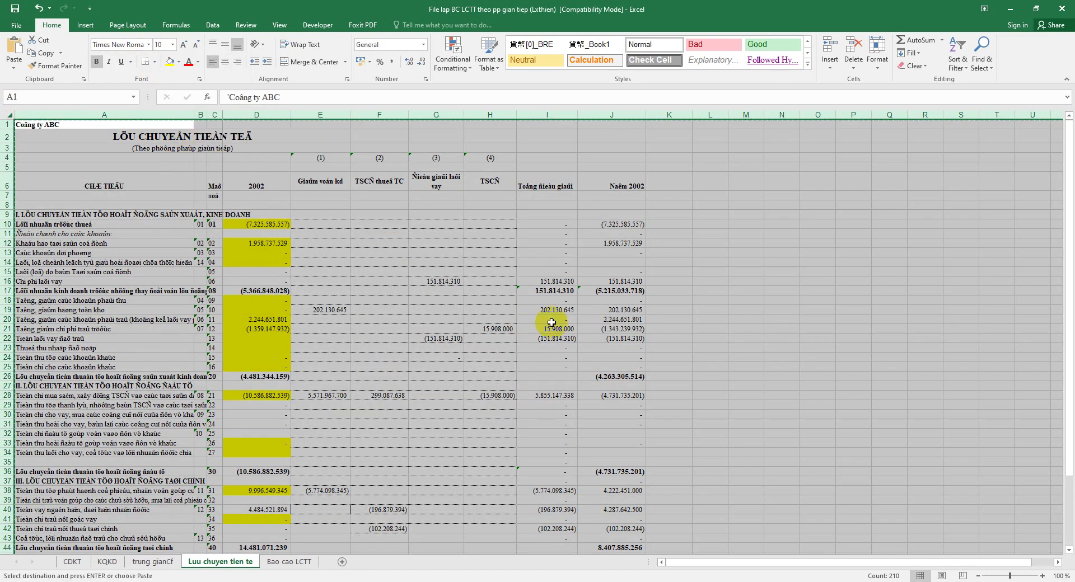
# Convert the clipboard from VNI Windows to Unicode using UniKey Toolkit's Chuyển mã
pyautogui.click(927, 580)
pyautogui.rightClick(935, 529)
pyautogui.click(885, 134)
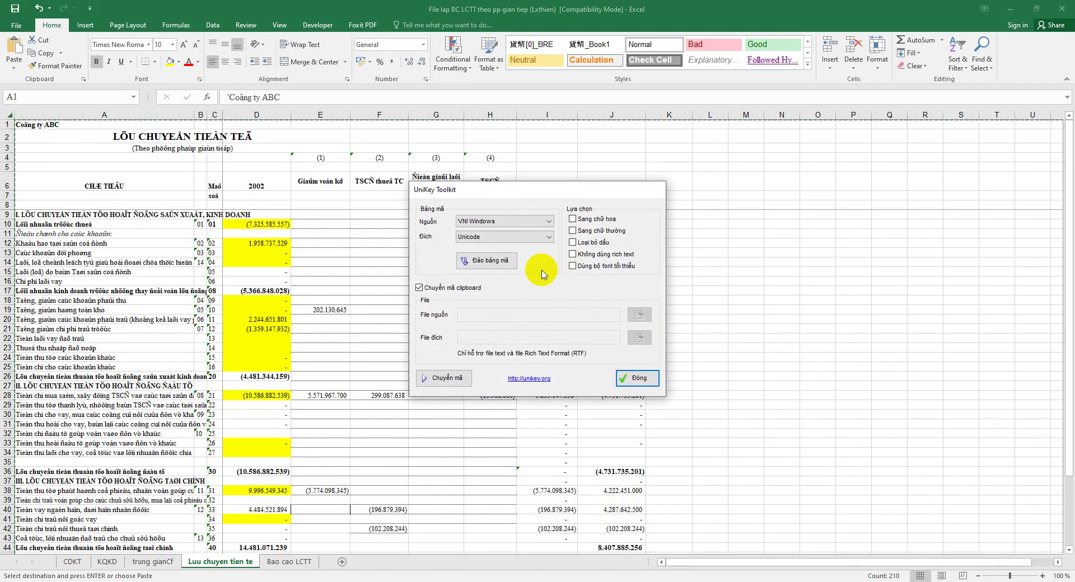
pyautogui.click(442, 378)
pyautogui.click(584, 336)
pyautogui.click(637, 379)
# Paste the converted text over the sheet, confirm OK, and look over the result
pyautogui.rightClick(167, 146)
pyautogui.click(194, 196)
pyautogui.click(522, 327)
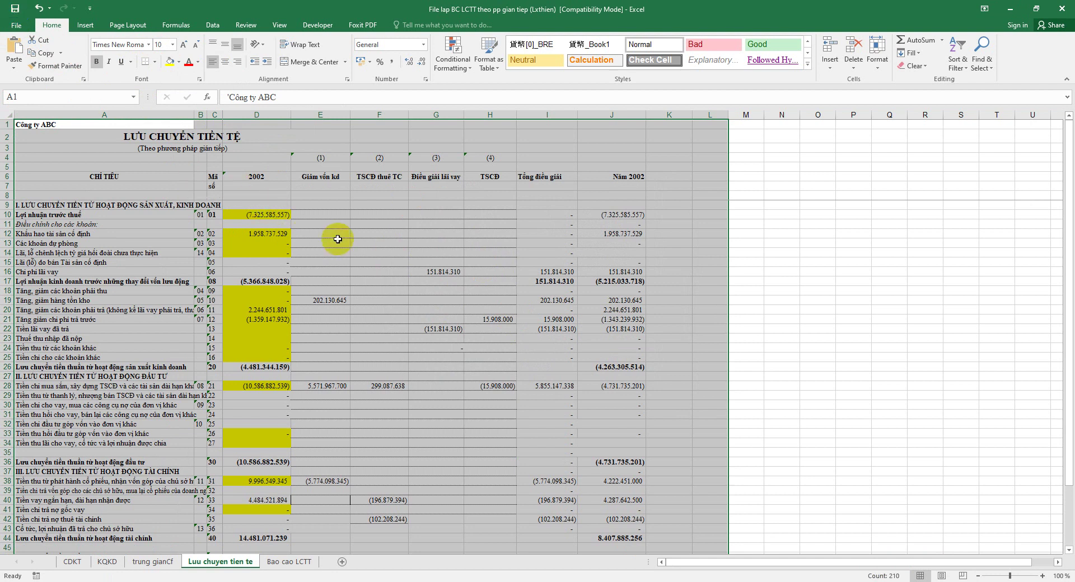
pyautogui.scroll(-6, 358, 247)
pyautogui.scroll(3, 355, 252)
pyautogui.scroll(2, 280, 235)
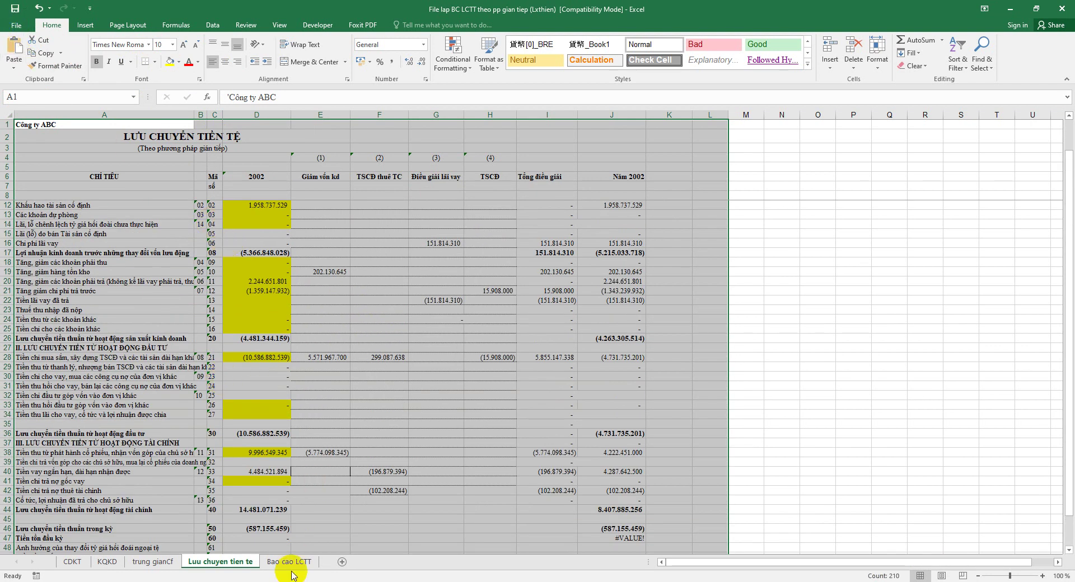
# Switch to the Bao cao LCTT sheet and look over its garbled VNI title text
pyautogui.click(289, 562)
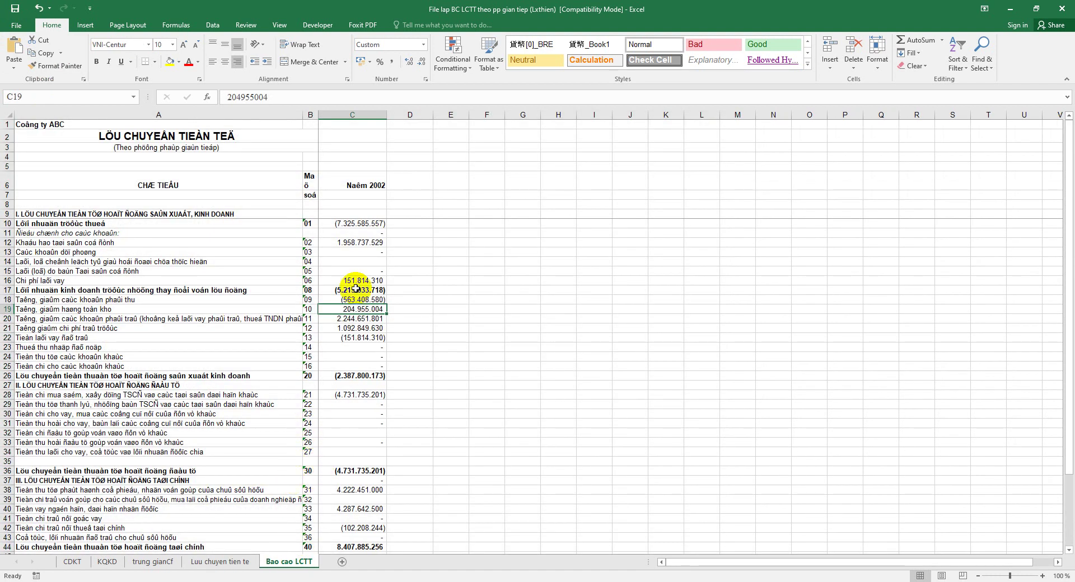
pyautogui.click(210, 137)
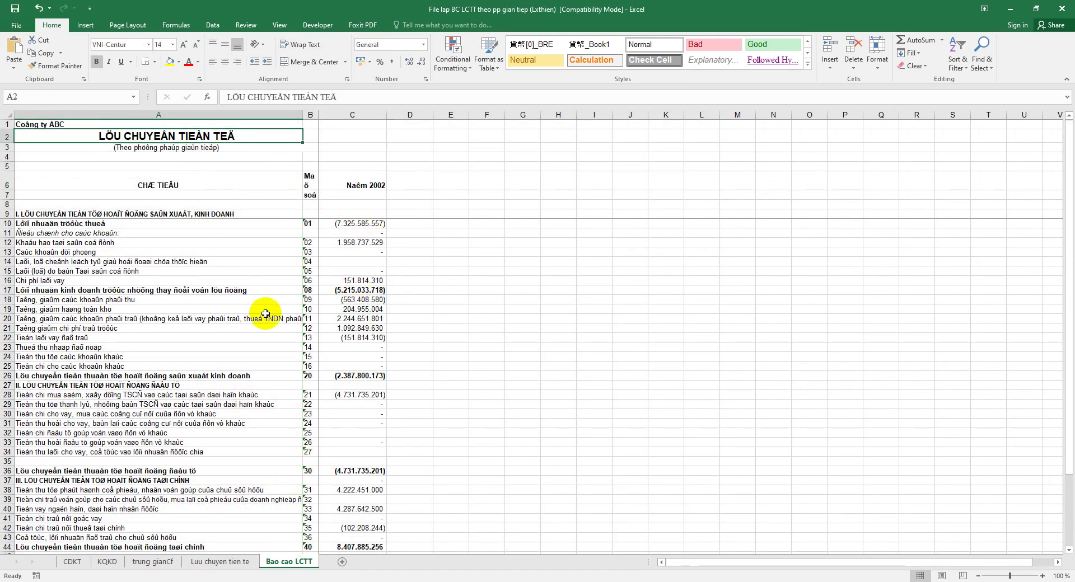
pyautogui.scroll(-5, 276, 390)
pyautogui.scroll(-6, 283, 403)
pyautogui.scroll(5, 307, 338)
pyautogui.scroll(4, 321, 342)
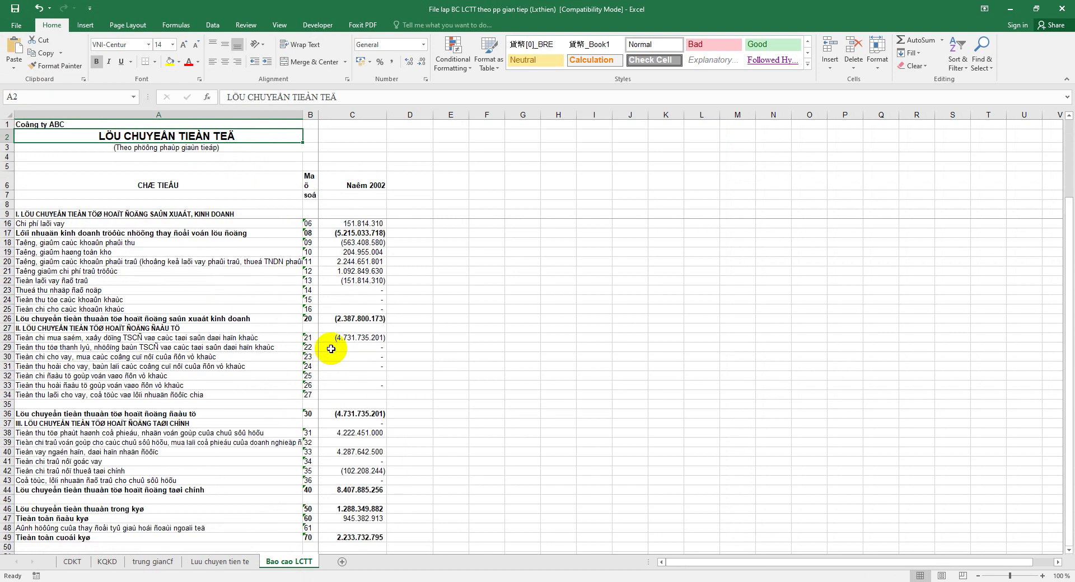
pyautogui.scroll(2, 321, 342)
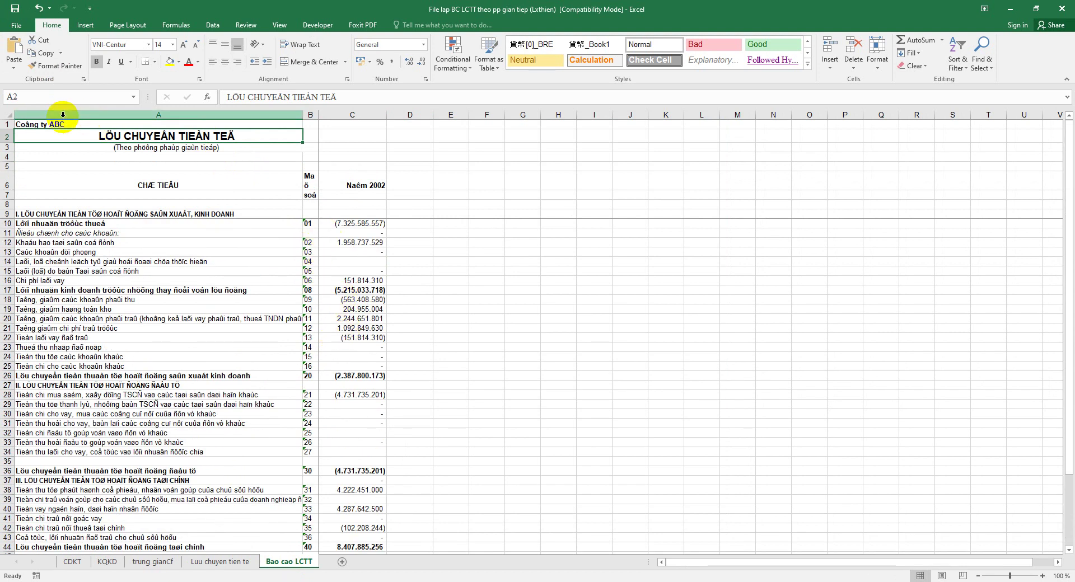
# Select the whole sheet and check its current font without changing it
pyautogui.click(8, 116)
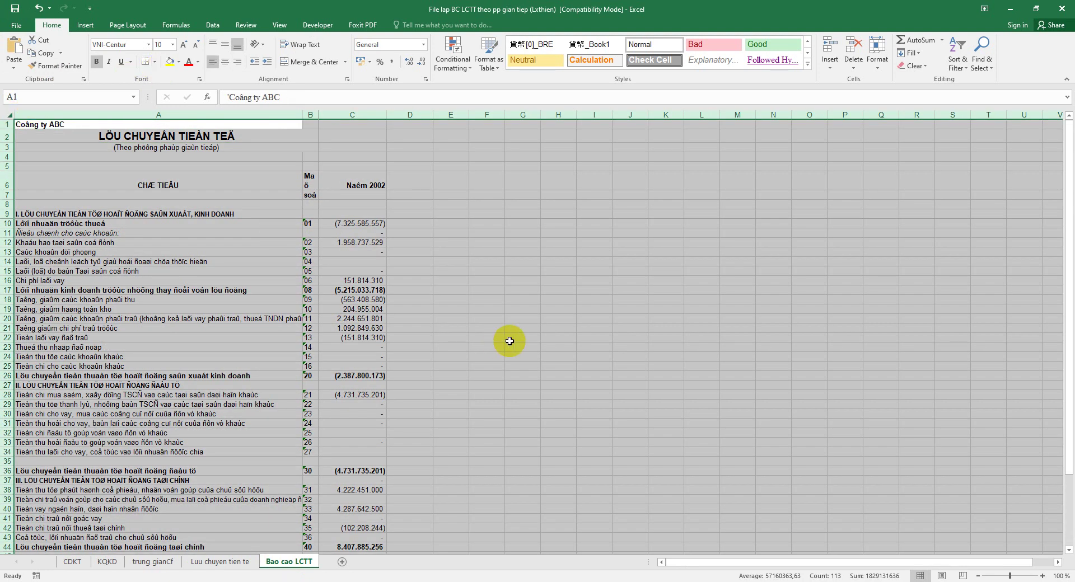
pyautogui.click(630, 309)
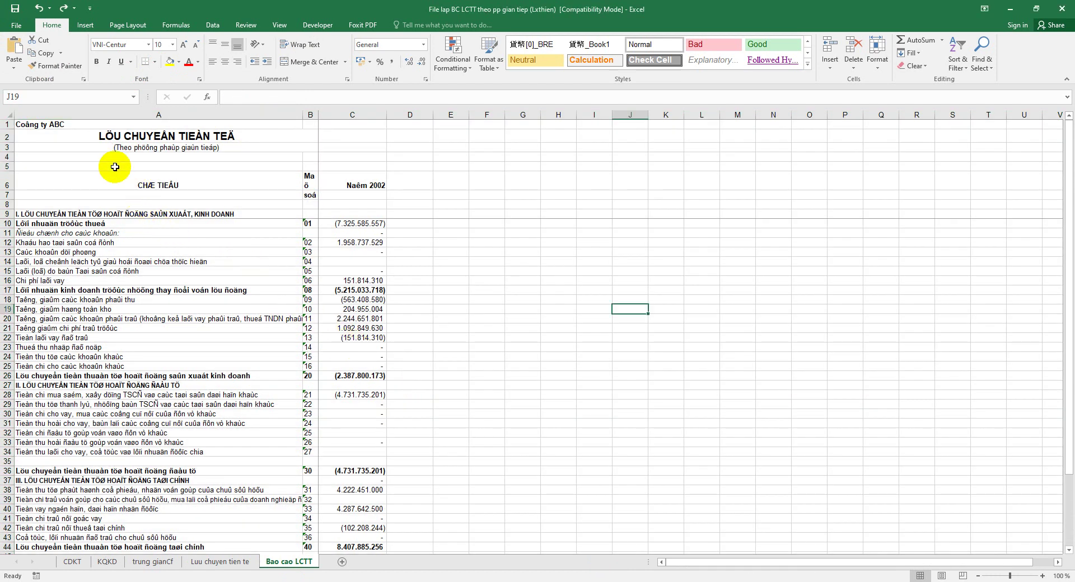
pyautogui.click(8, 111)
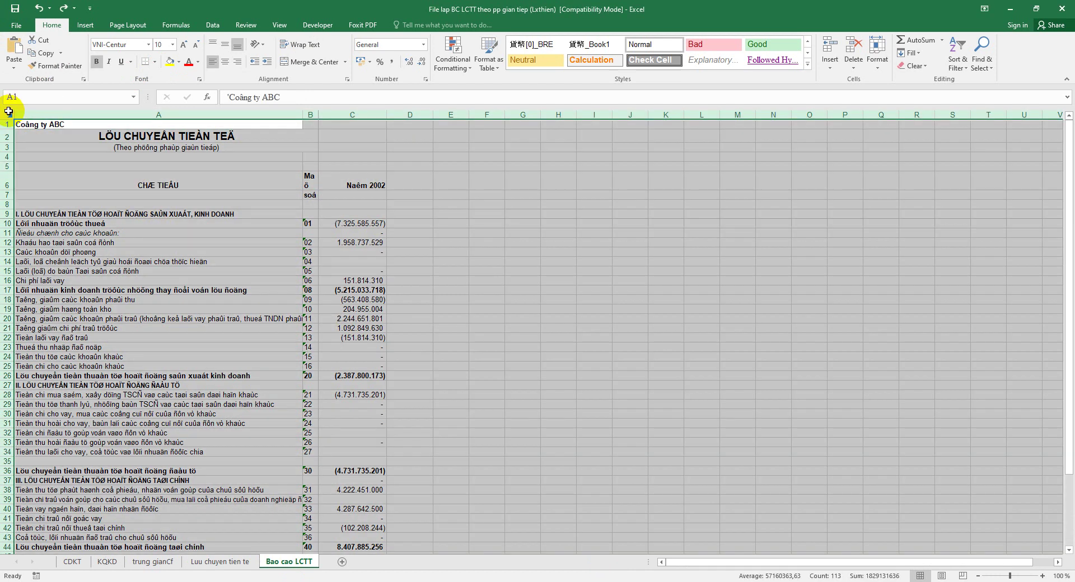
pyautogui.click(148, 44)
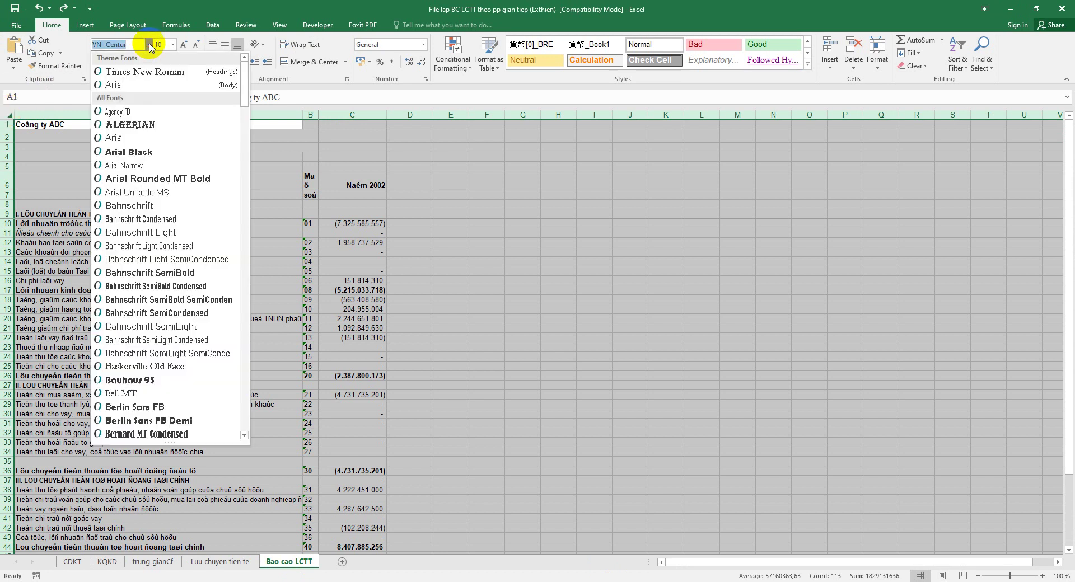
pyautogui.click(543, 194)
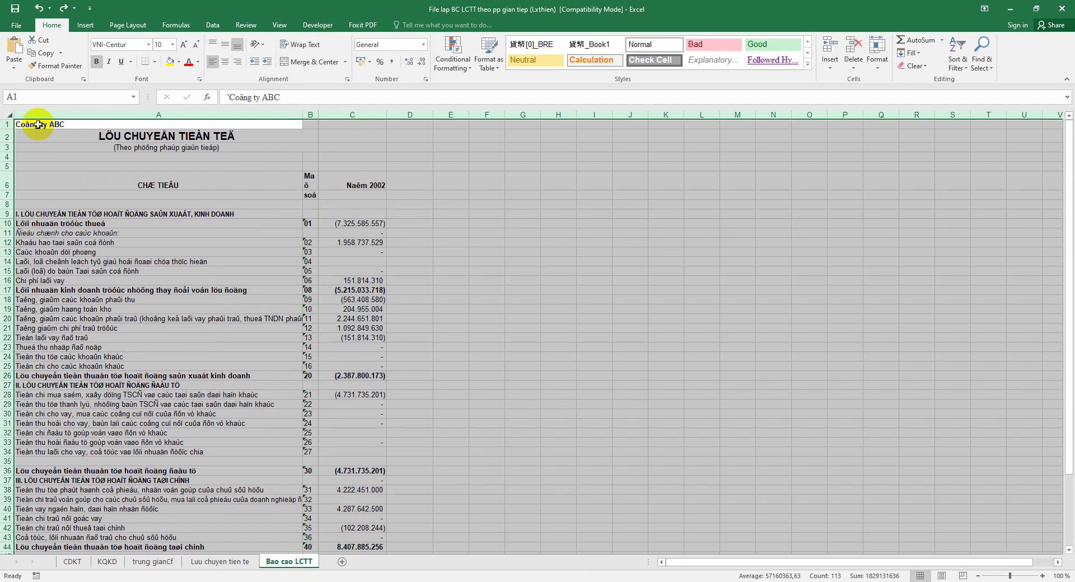
# Copy the entire Bao cao LCTT sheet and bring up UniKey's options menu
pyautogui.rightClick(9, 116)
pyautogui.click(28, 138)
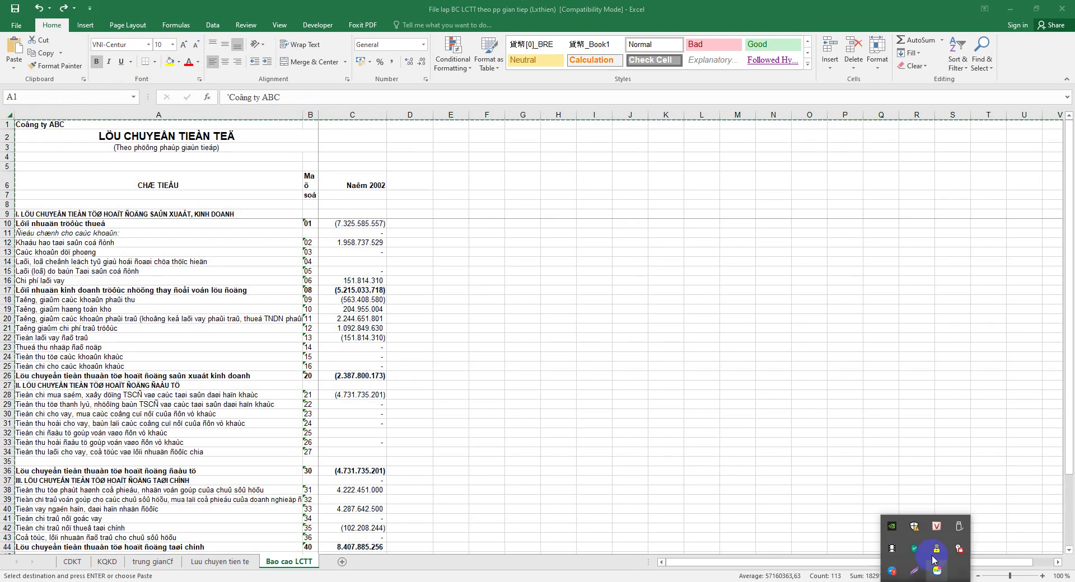
pyautogui.click(934, 540)
# Convert the copied Bao cao LCTT text from VNI Windows to Unicode in UniKey Toolkit
pyautogui.click(865, 370)
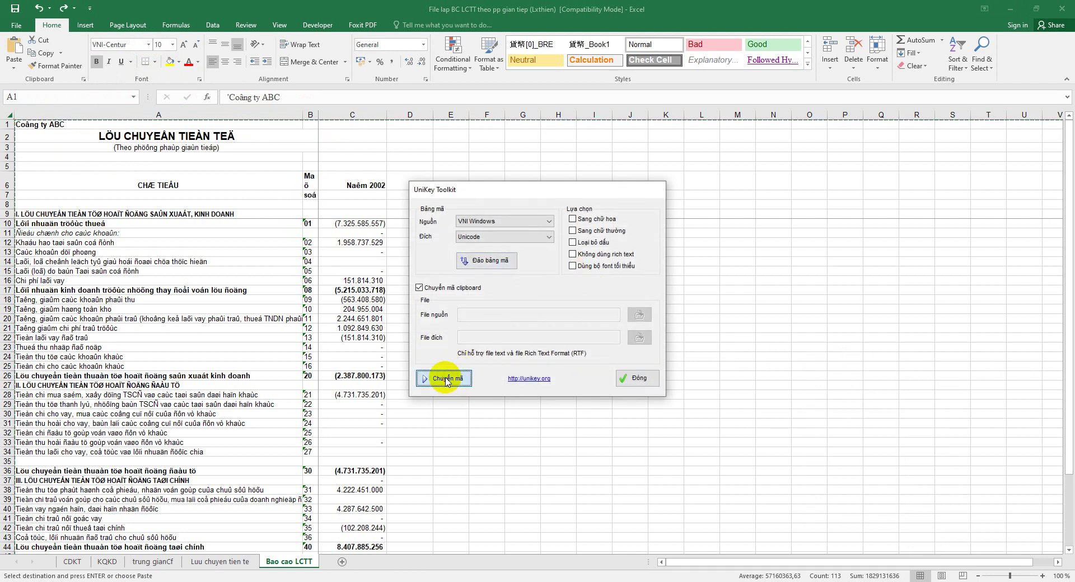
pyautogui.click(447, 381)
pyautogui.click(602, 342)
pyautogui.click(638, 379)
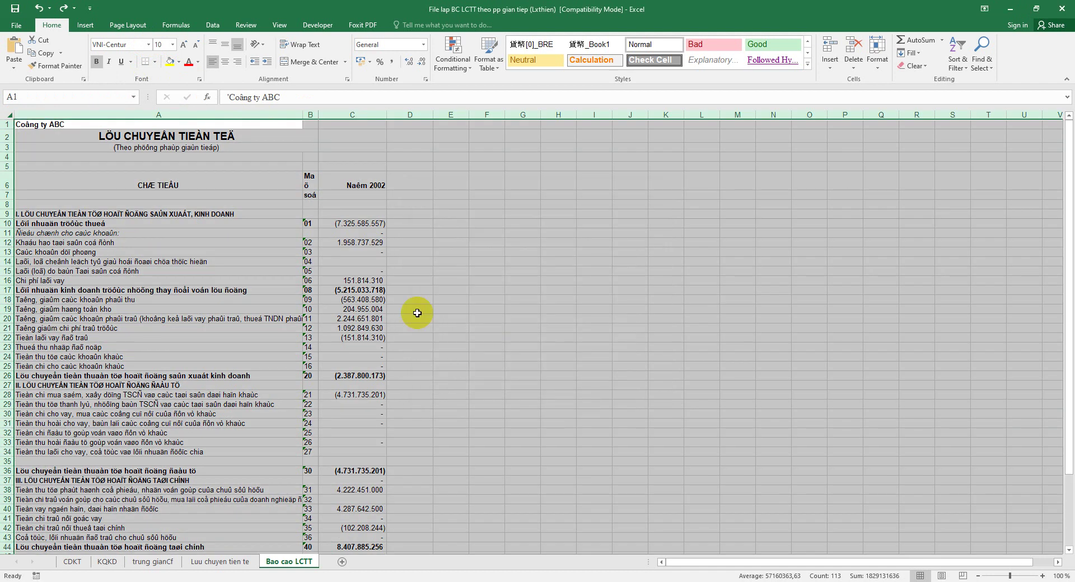
# Paste the converted text over the sheet, accept the size mismatch, and check cell A41
pyautogui.rightClick(61, 129)
pyautogui.click(81, 176)
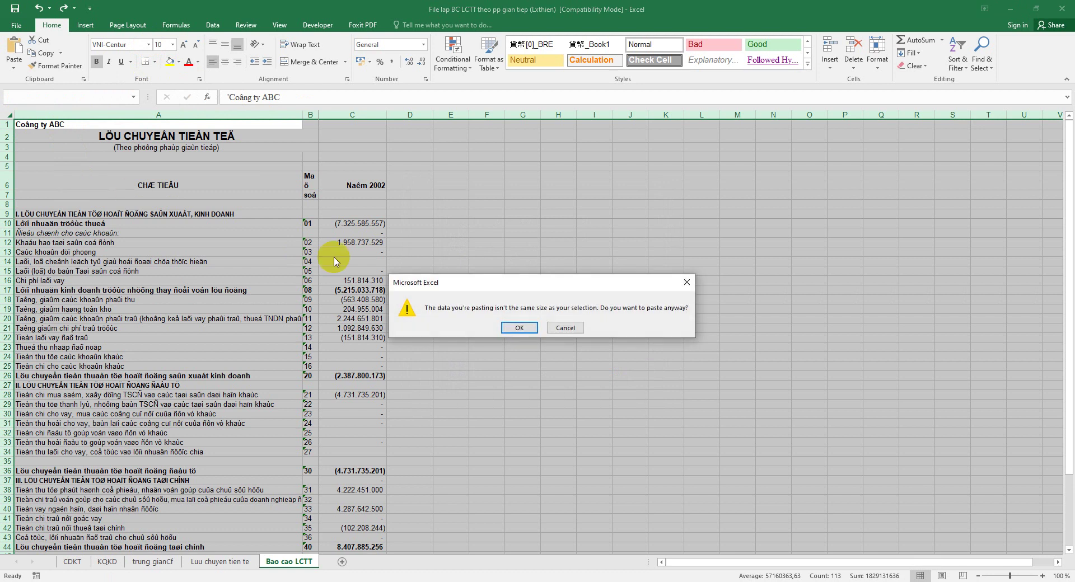
pyautogui.click(519, 328)
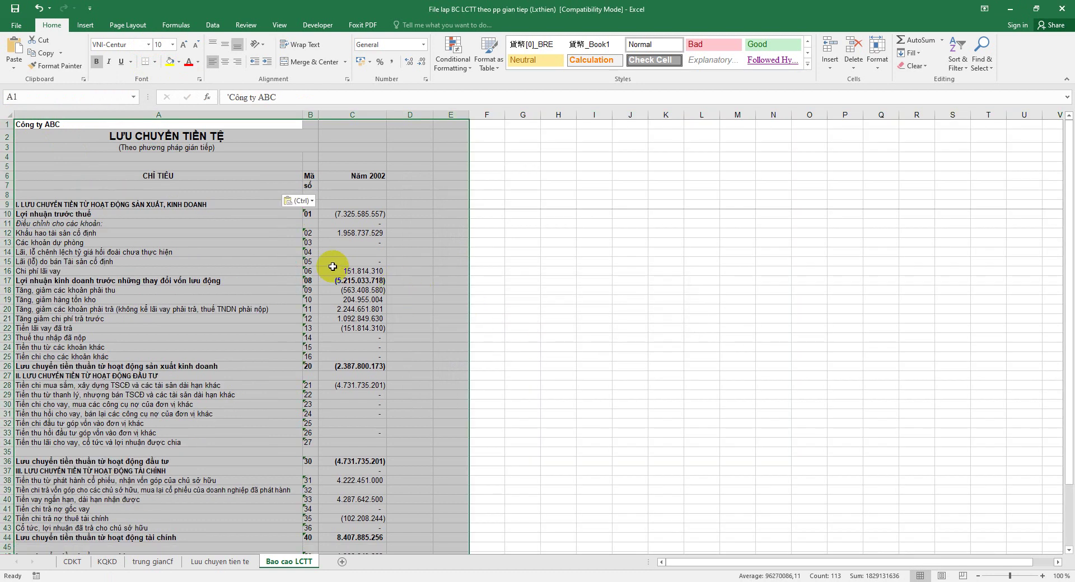
pyautogui.scroll(-4, 312, 295)
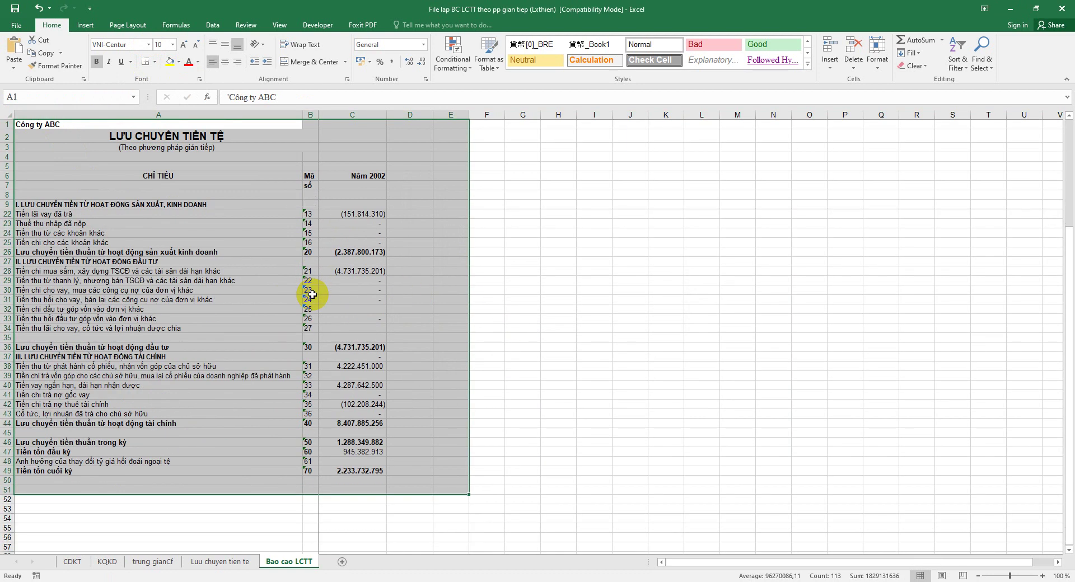
pyautogui.scroll(-4, 308, 289)
pyautogui.click(627, 299)
pyautogui.click(486, 233)
pyautogui.click(451, 252)
pyautogui.click(269, 280)
pyautogui.scroll(4, 224, 280)
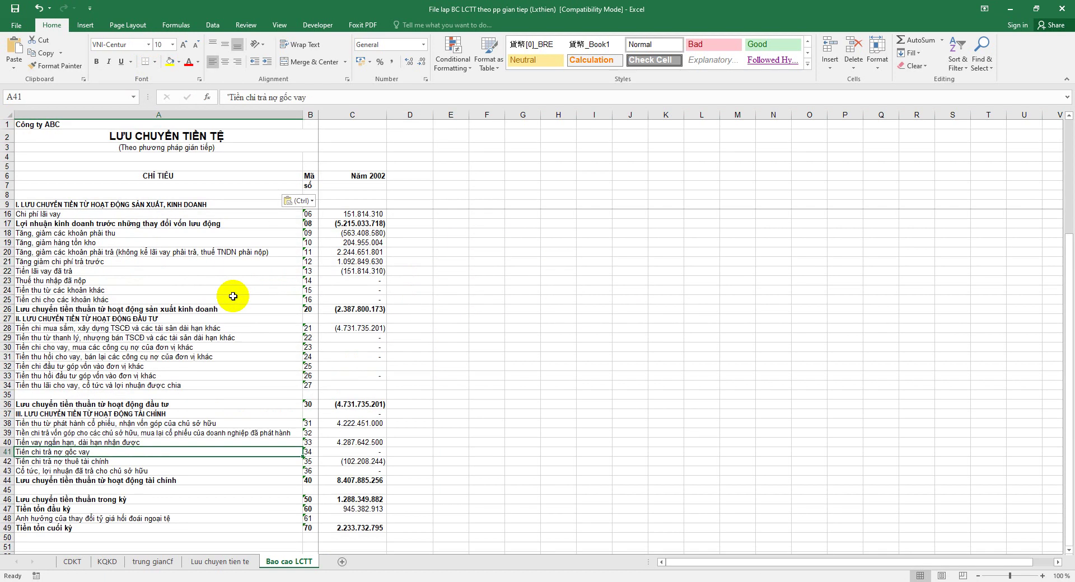
pyautogui.scroll(4, 252, 241)
# Set the entire Bao cao LCTT sheet to Times New Roman
pyautogui.click(9, 114)
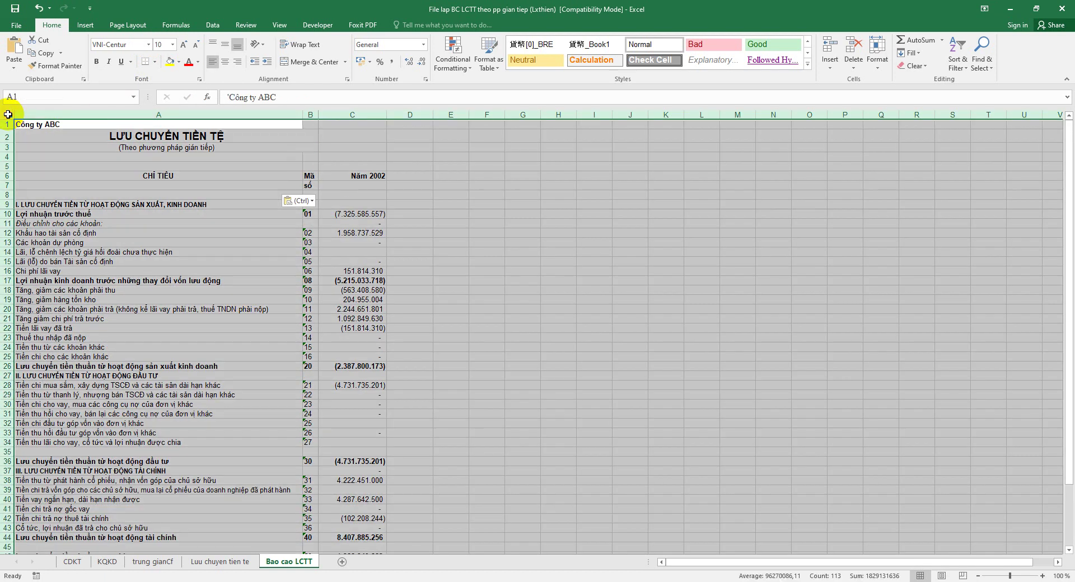
pyautogui.click(148, 44)
pyautogui.click(166, 77)
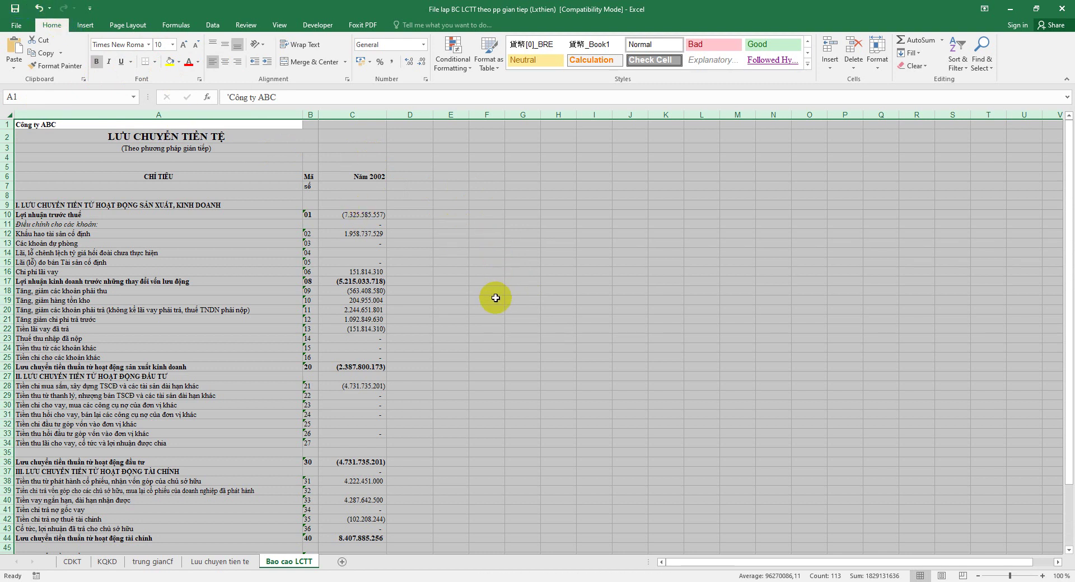
pyautogui.scroll(-5, 487, 308)
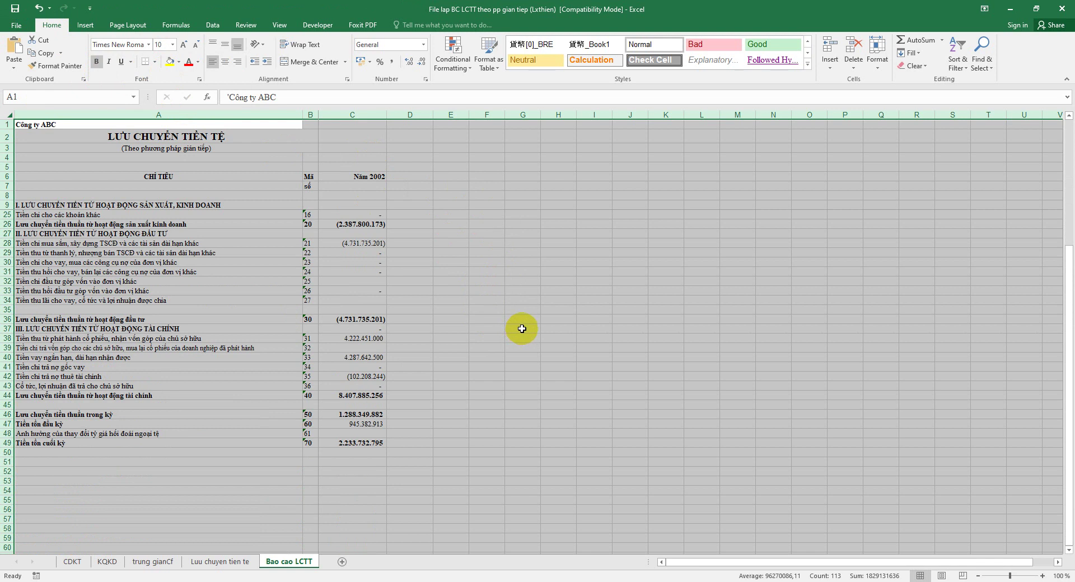
# Return to trung gianCf and check UniKey Toolkit's source encodings, closing it without converting
pyautogui.click(220, 562)
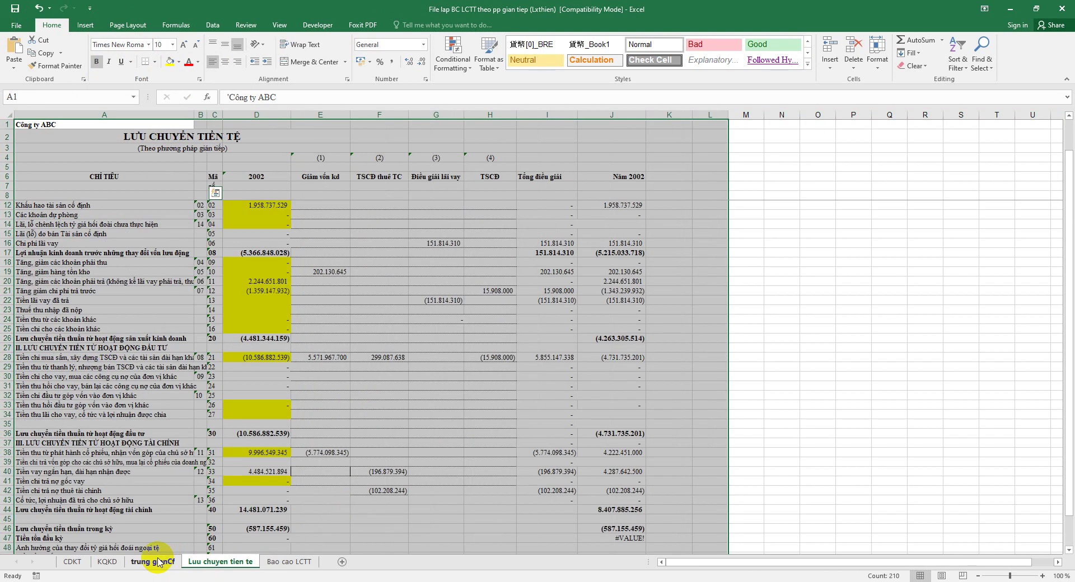
pyautogui.click(159, 562)
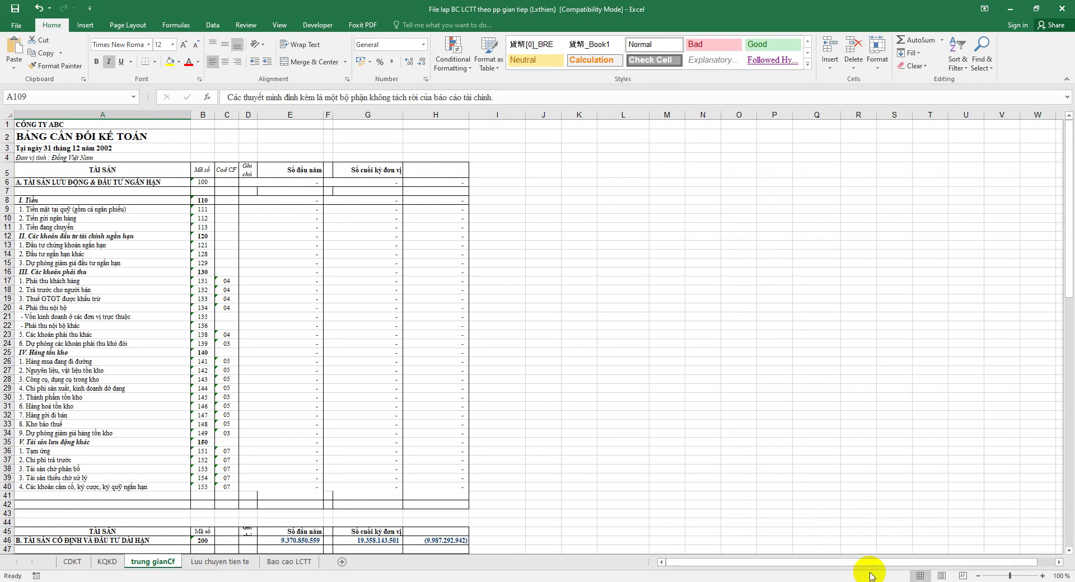
pyautogui.click(924, 581)
pyautogui.rightClick(934, 529)
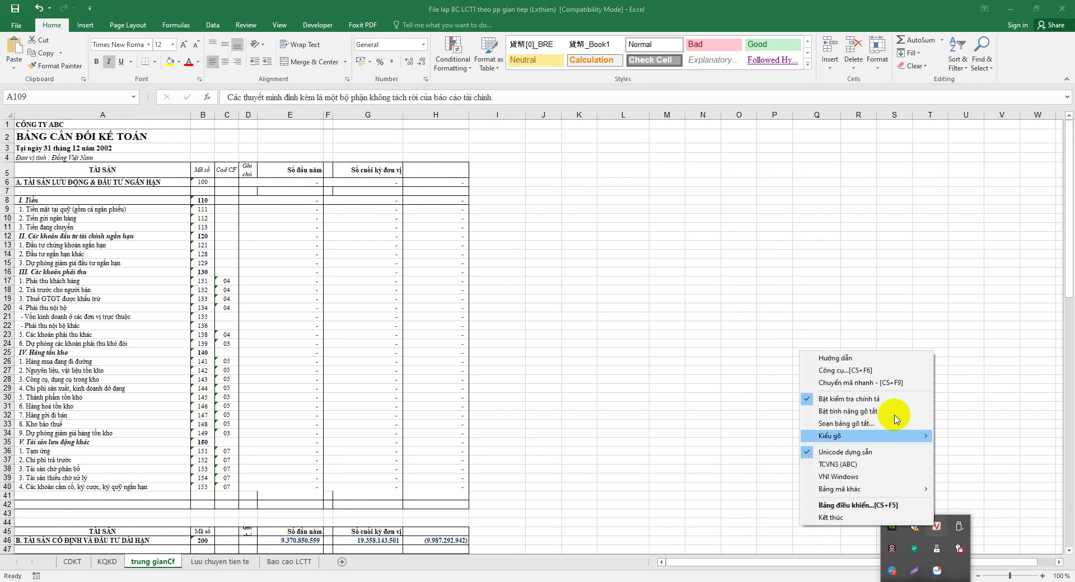
pyautogui.click(879, 371)
pyautogui.click(524, 222)
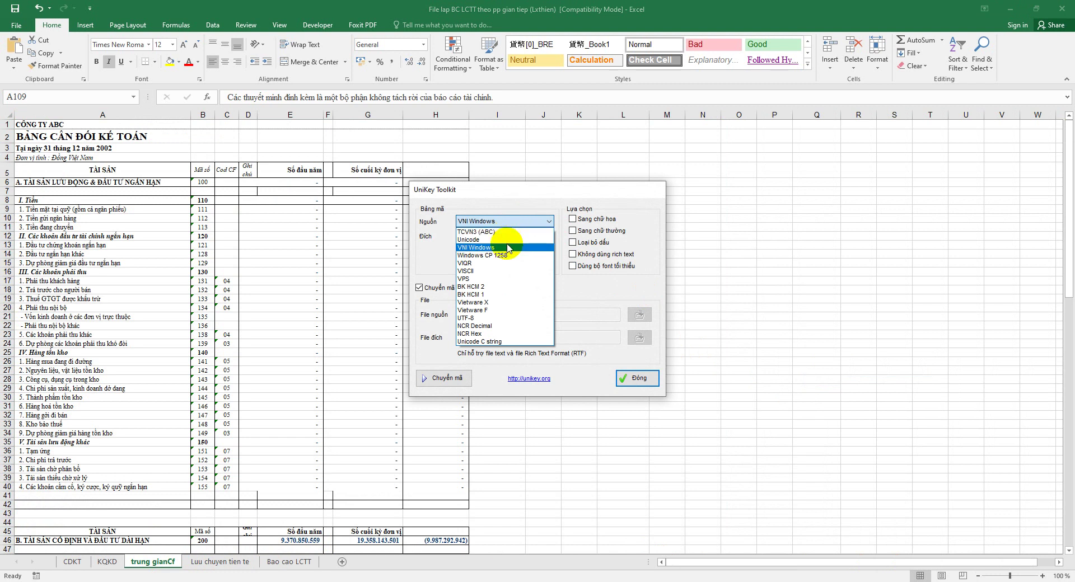
pyautogui.press('Escape')
pyautogui.press('Escape')
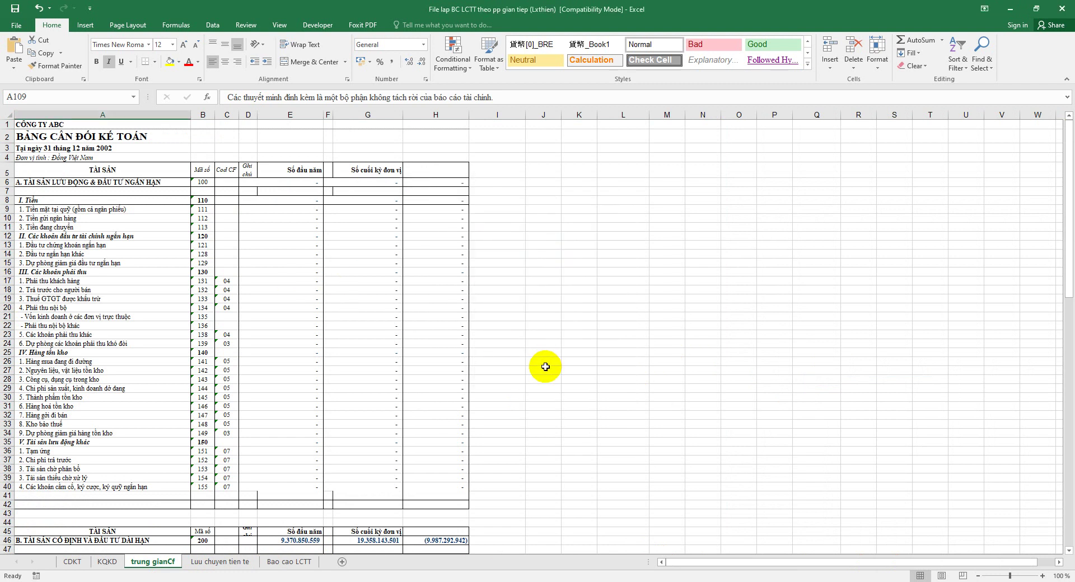
# Check the KQKD and CDKT sheets, save the workbook, and go back to KQKD
pyautogui.click(109, 562)
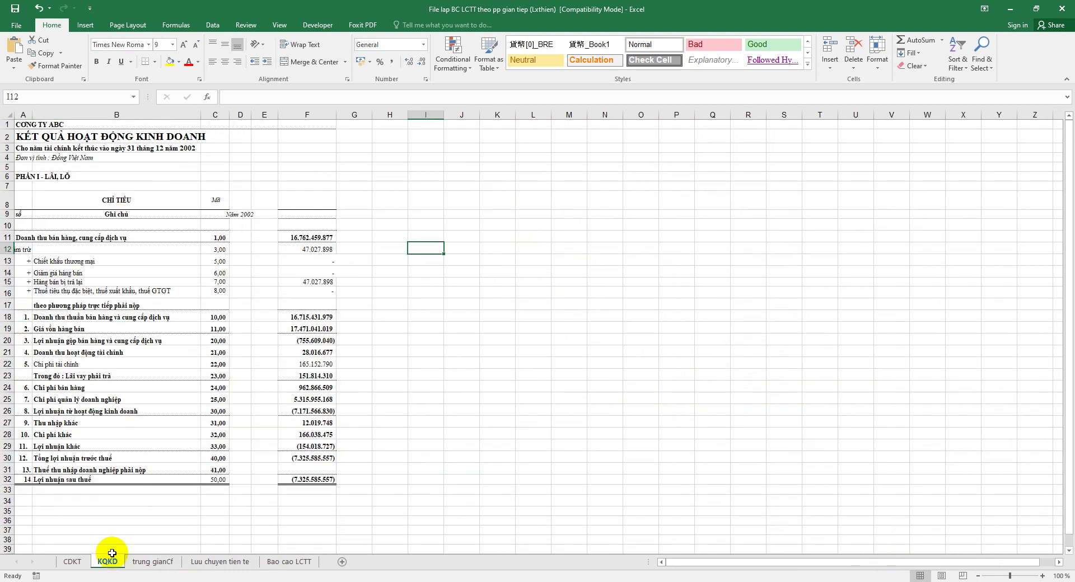
pyautogui.click(69, 562)
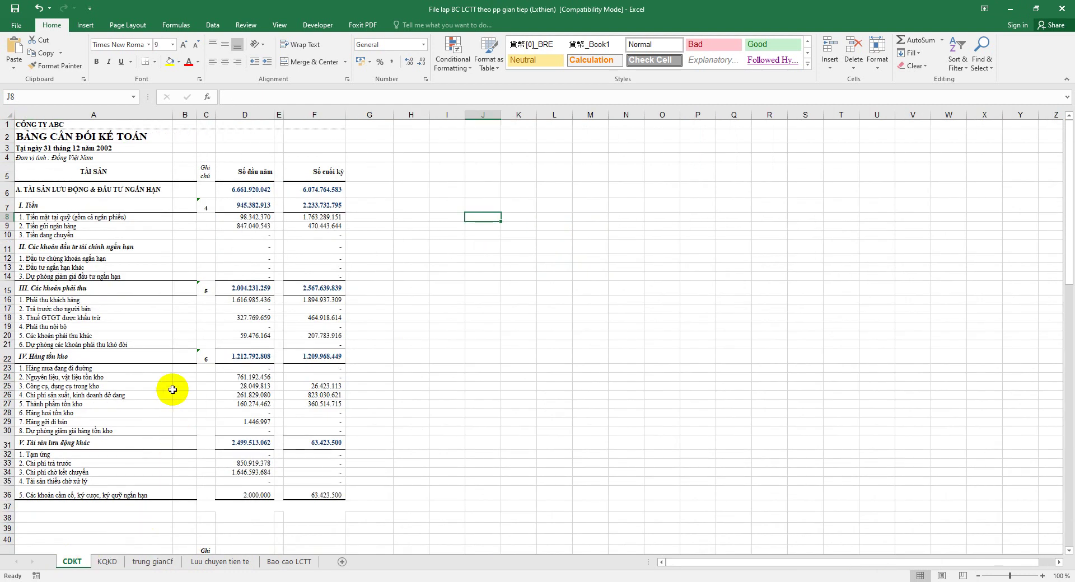
pyautogui.click(14, 9)
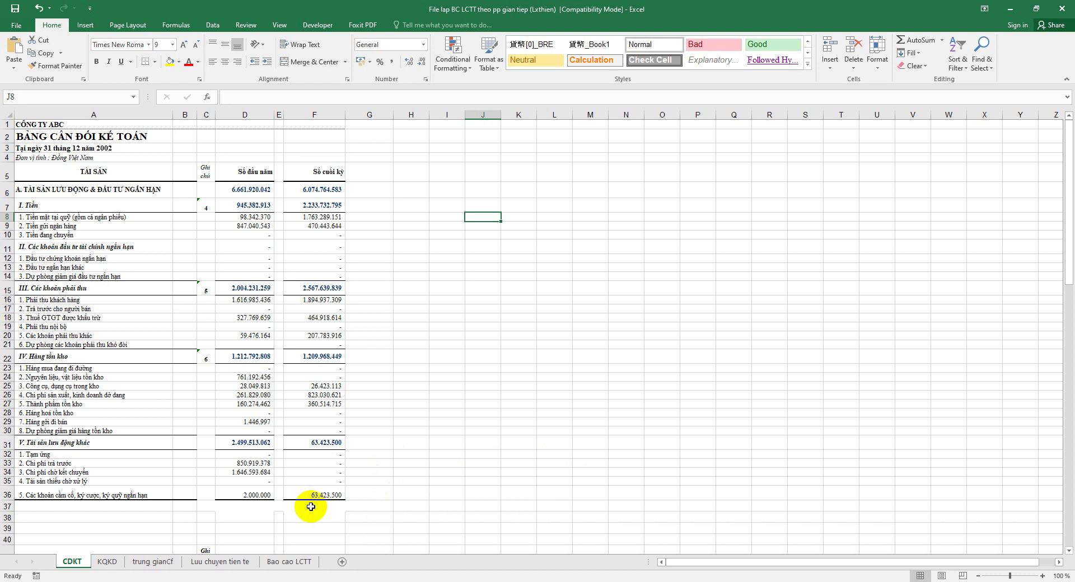
pyautogui.click(107, 563)
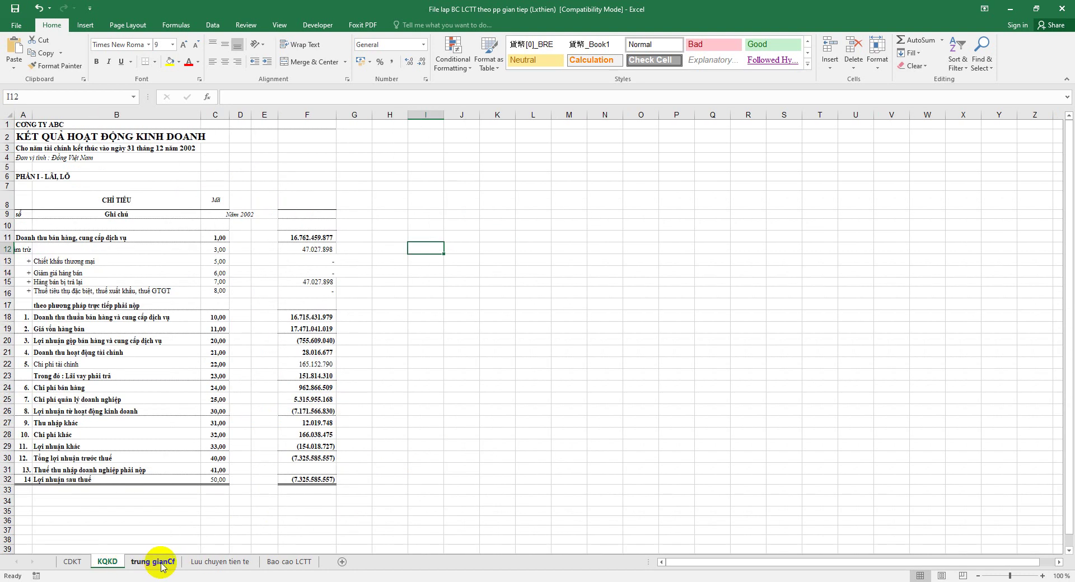